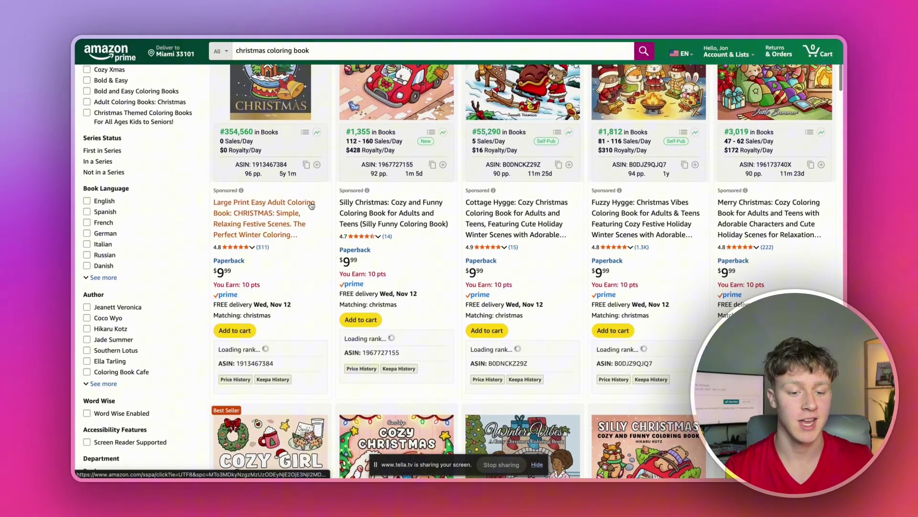
Scroll through the current Amazon coloring book search results.
scroll(311, 205, "up", 3)
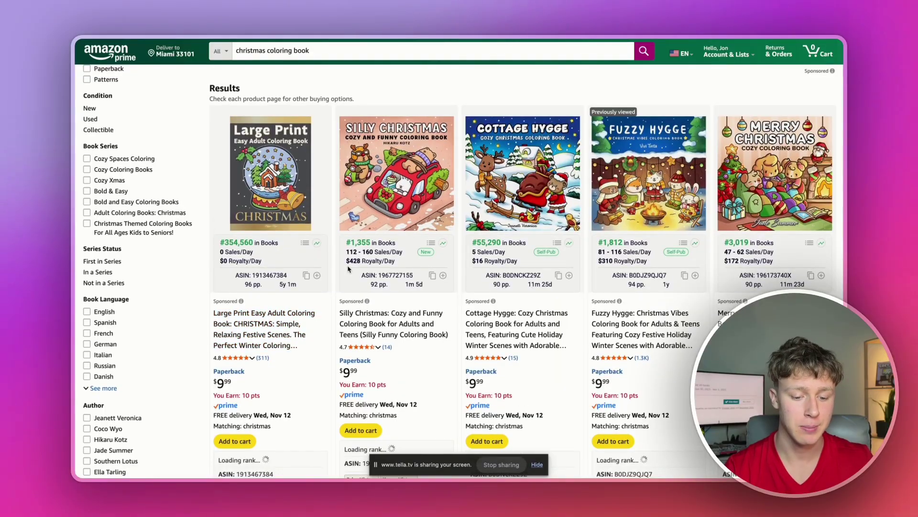
scroll(348, 269, "down", 10)
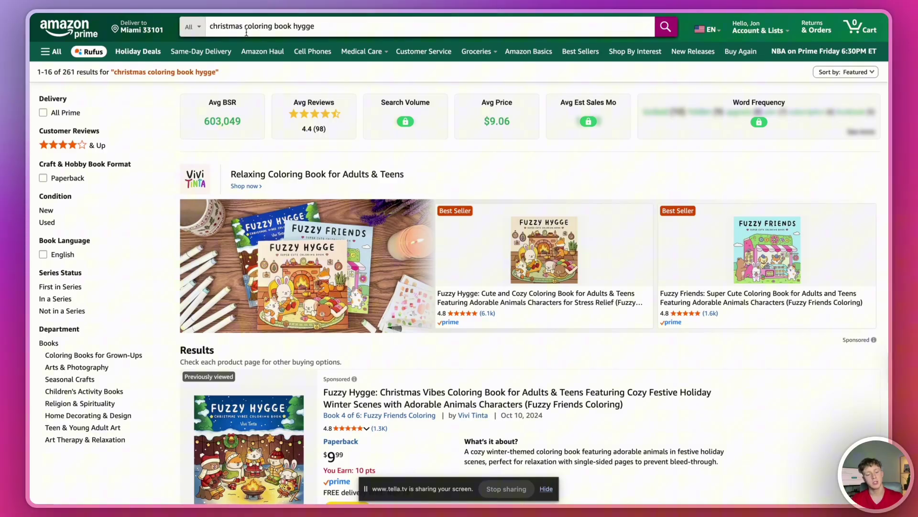
Scroll through the Christmas hygge coloring book listings and return to the top.
scroll(264, 102, "down", 15)
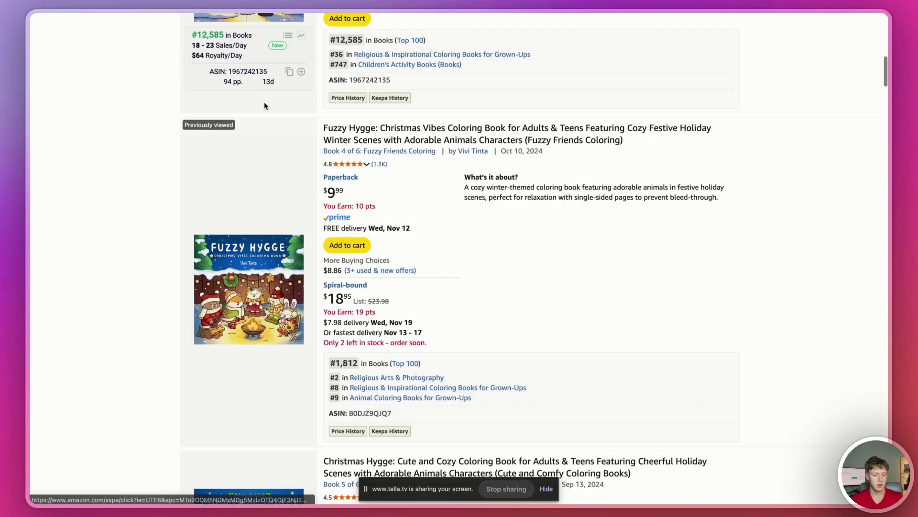
scroll(276, 113, "up", 1)
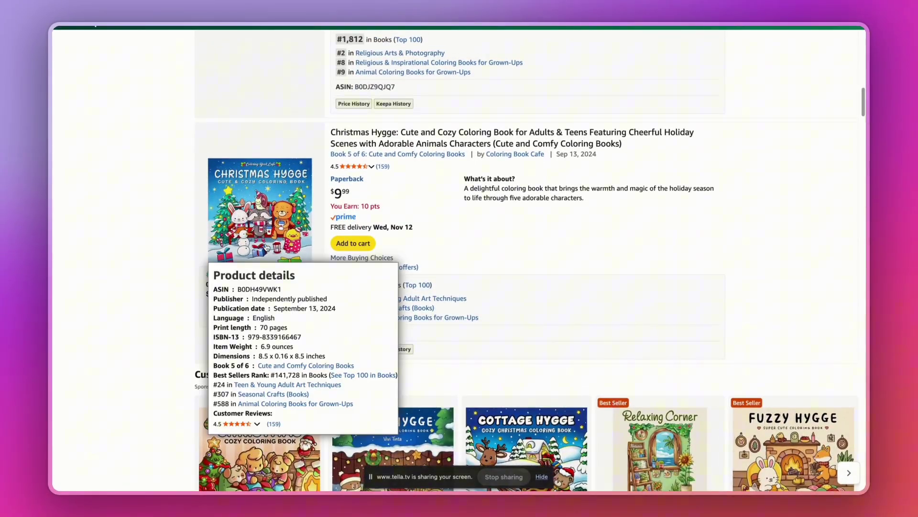
scroll(223, 304, "up", 10)
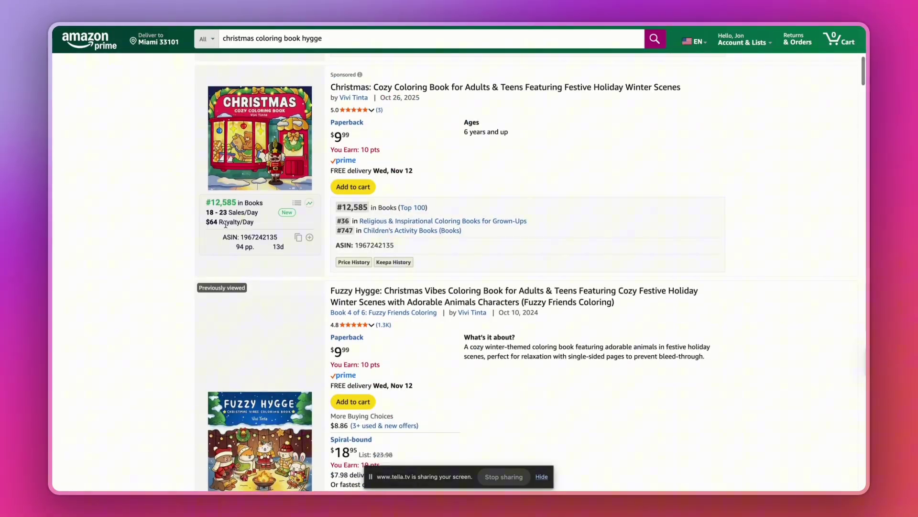
scroll(225, 249, "up", 10)
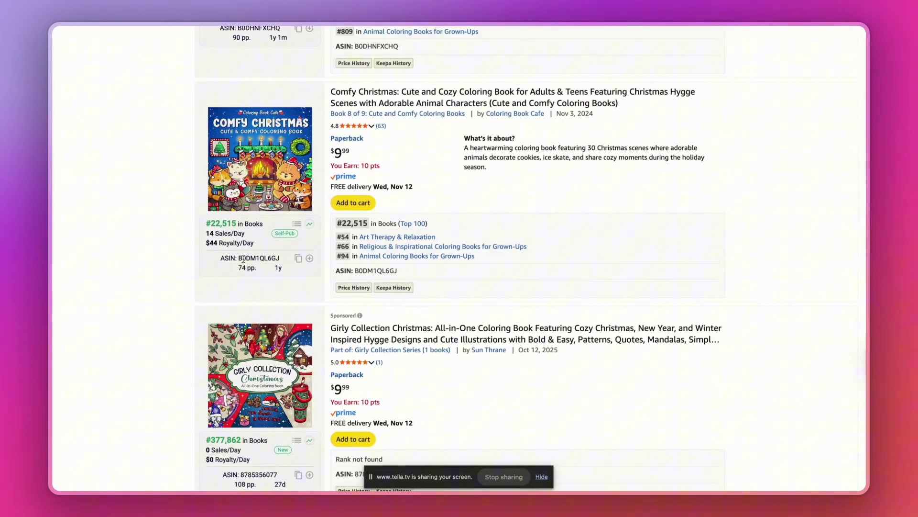
scroll(243, 259, "down", 8)
scroll(234, 279, "down", 4)
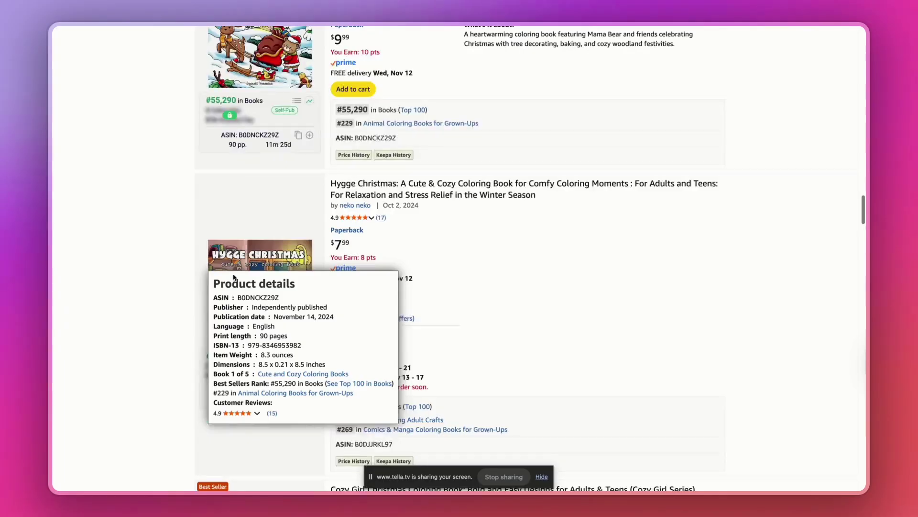
scroll(237, 229, "up", 5)
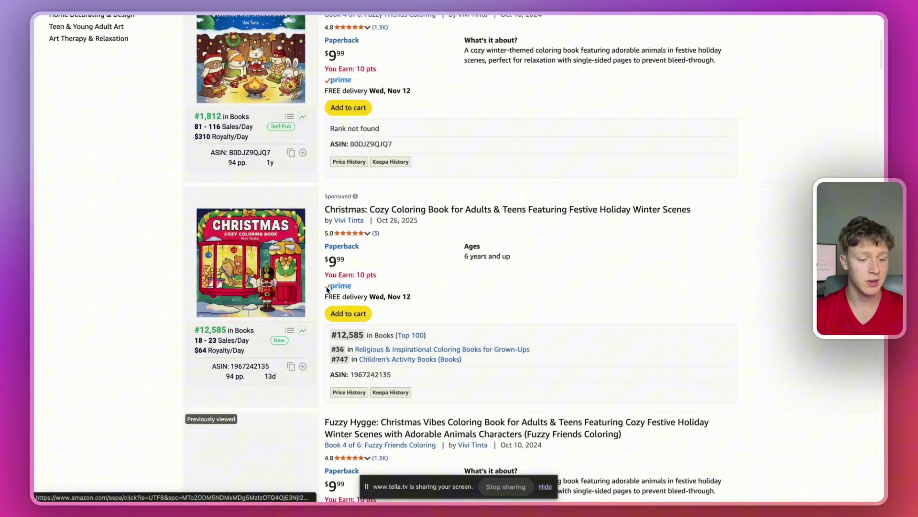
scroll(254, 268, "up", 3)
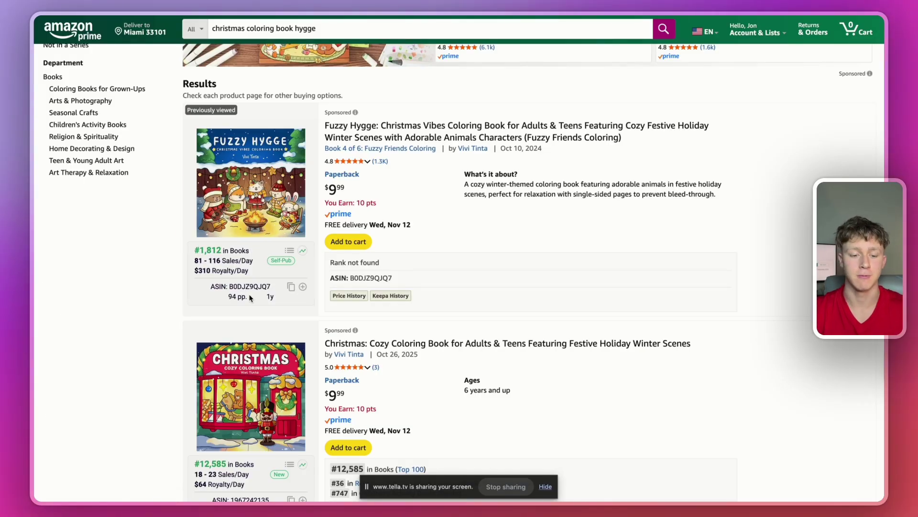
scroll(250, 297, "up", 5)
Open KIP Scout on the hygge results, dismiss the Incognito prompt, then close the analysis.
left_click(667, 37)
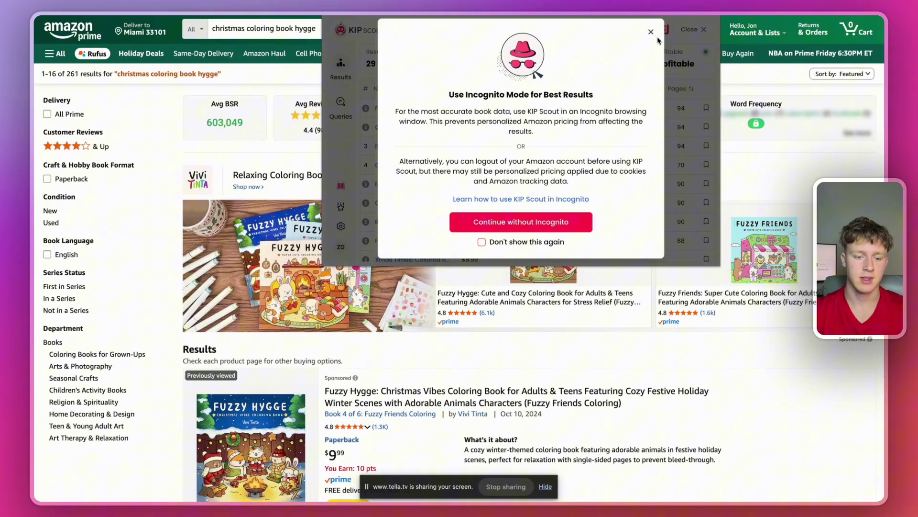
left_click(651, 31)
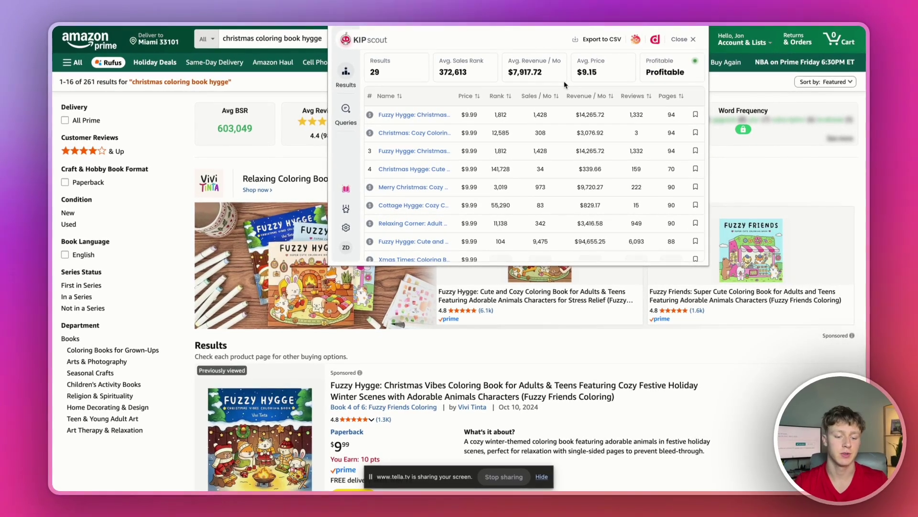
left_click(681, 38)
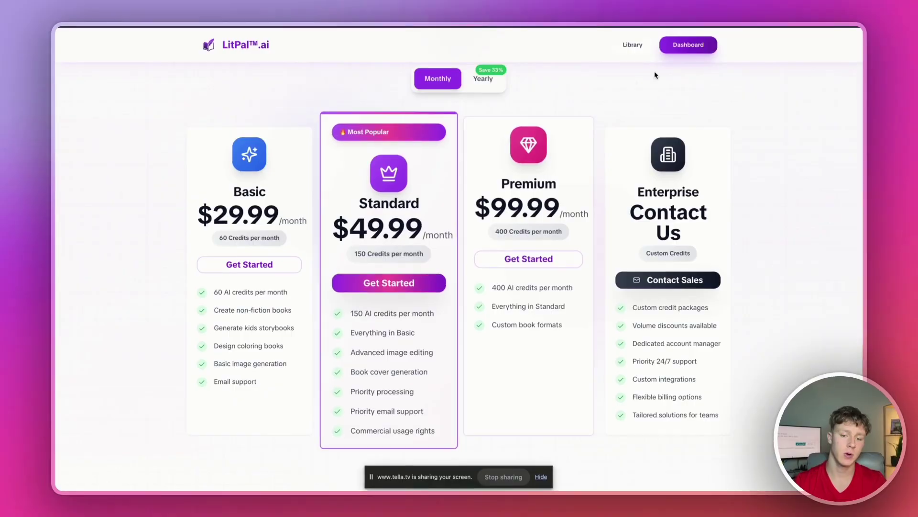
Go from the LitPal.ai plans page to the dashboard.
left_click(688, 45)
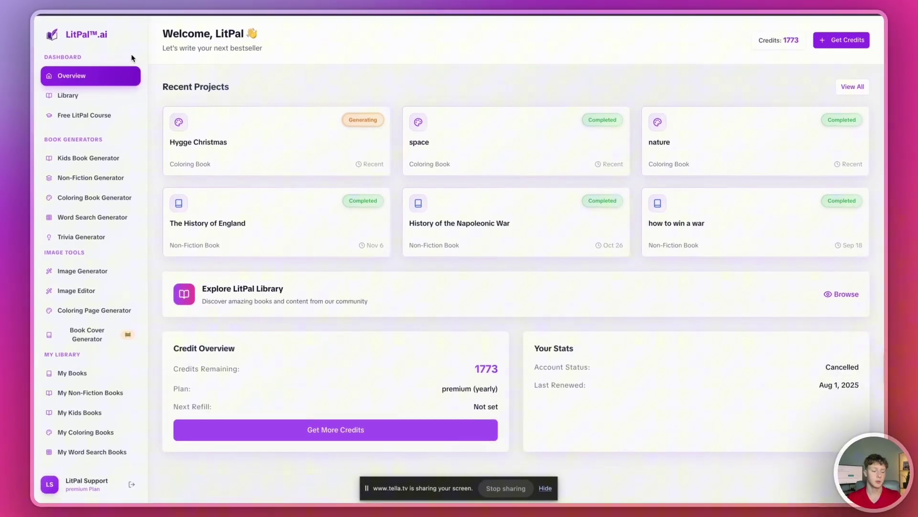
In the Coloring Book Generator, enter 'Christmas Hygge' as title and description, then expand Art Style.
left_click(103, 197)
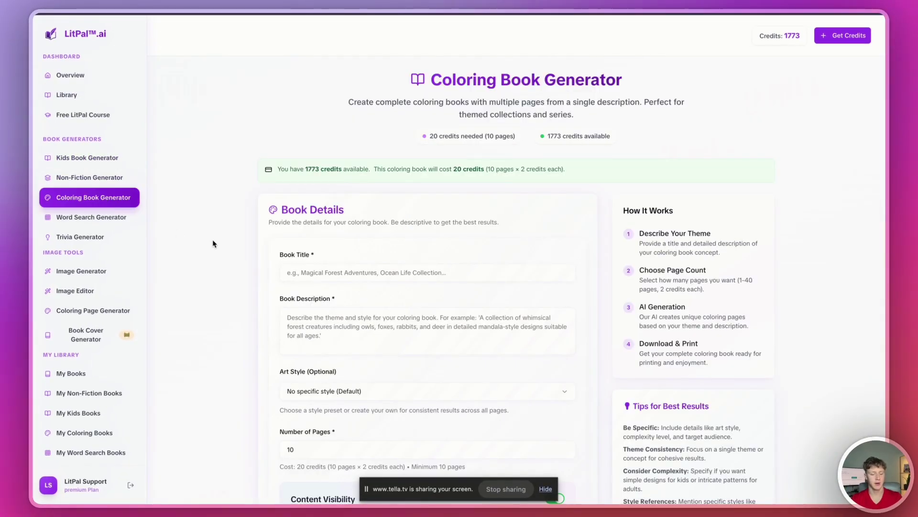
scroll(214, 243, "down", 3)
left_click(315, 153)
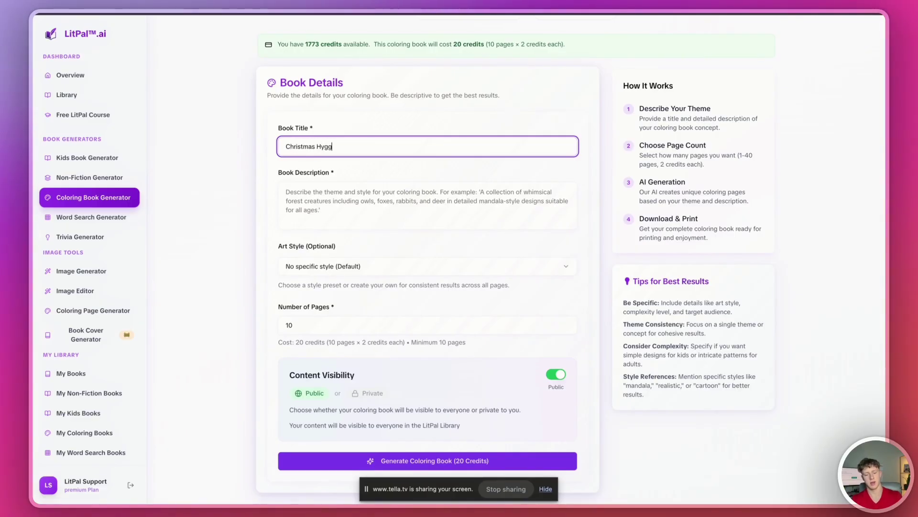
left_click(359, 185)
type("Christmas Hygge")
left_click(263, 195)
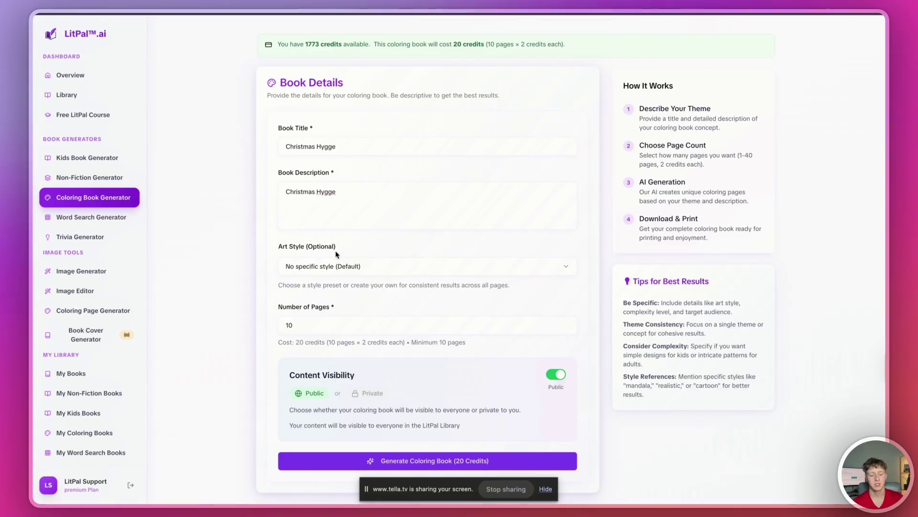
left_click(338, 266)
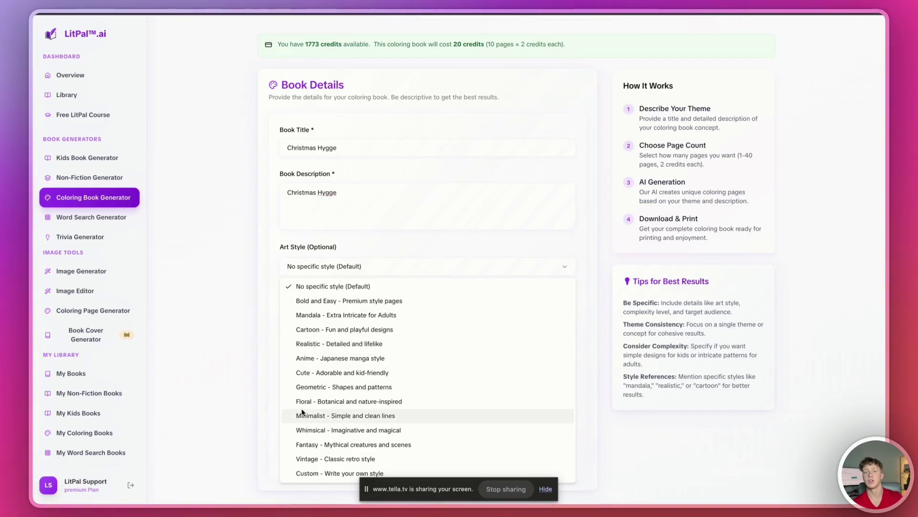
Choose Bold and Easy style, 40 pages and Private visibility, then generate for 80 credits.
left_click(321, 302)
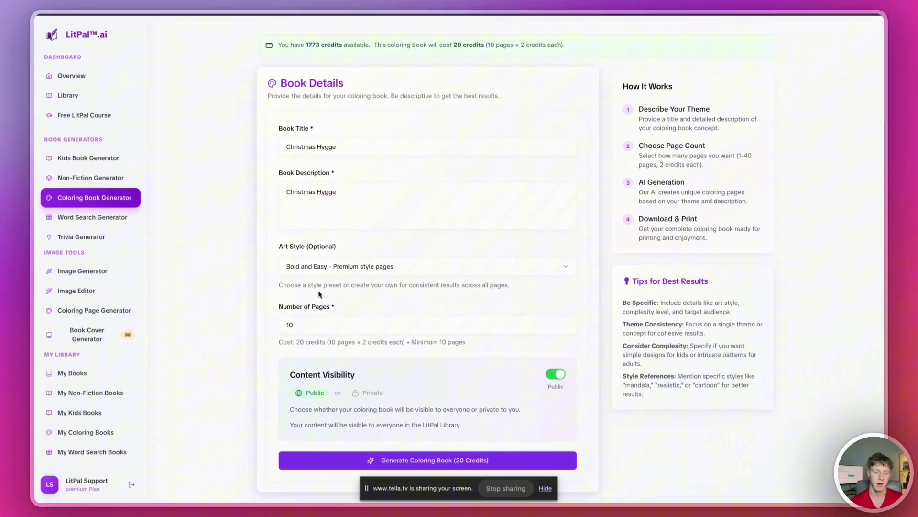
left_click(567, 323)
left_click(568, 322)
left_click(568, 322)
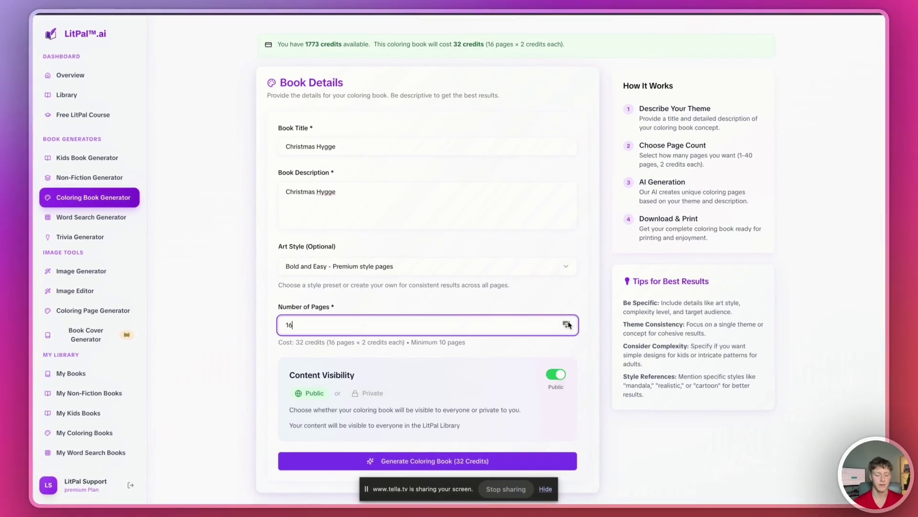
left_click(567, 322)
left_click(568, 323)
left_click(568, 323)
left_click(567, 323)
left_click(568, 322)
left_click(568, 322)
left_click(567, 323)
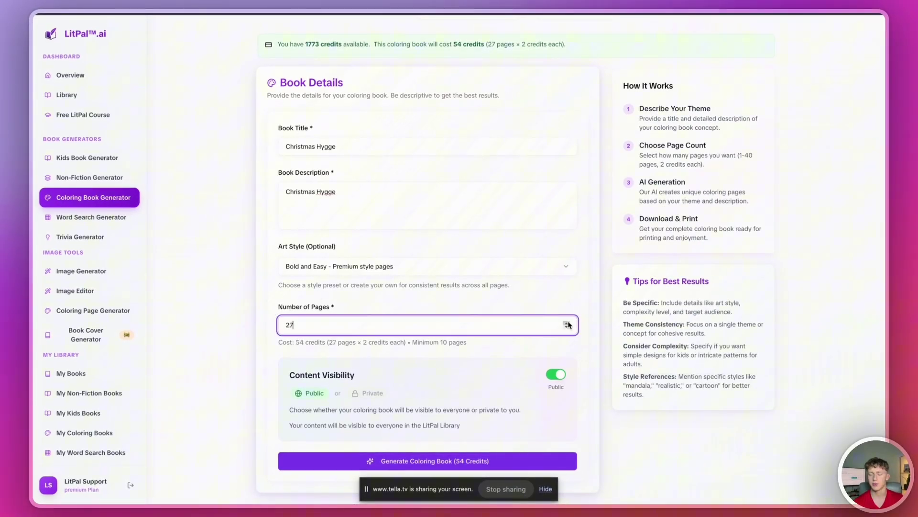
left_click(568, 322)
left_click(567, 322)
left_click(567, 323)
left_click(568, 322)
left_click(567, 323)
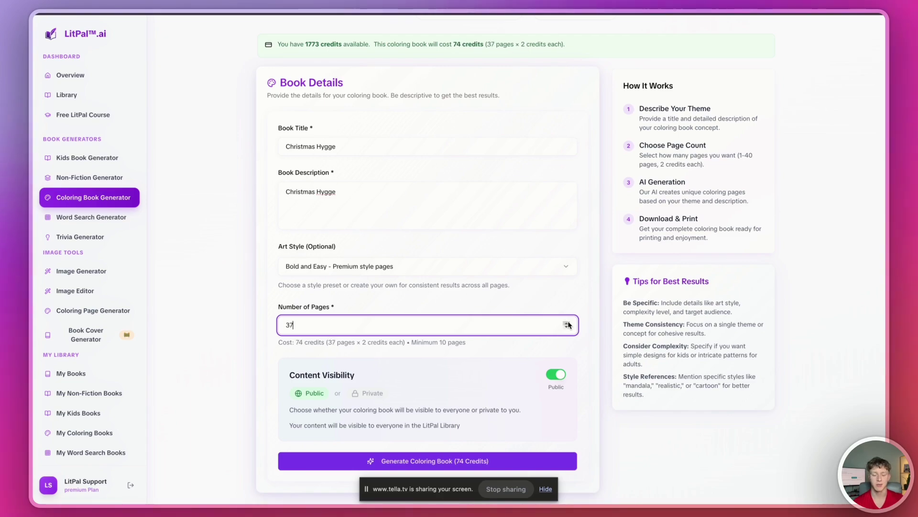
left_click(567, 322)
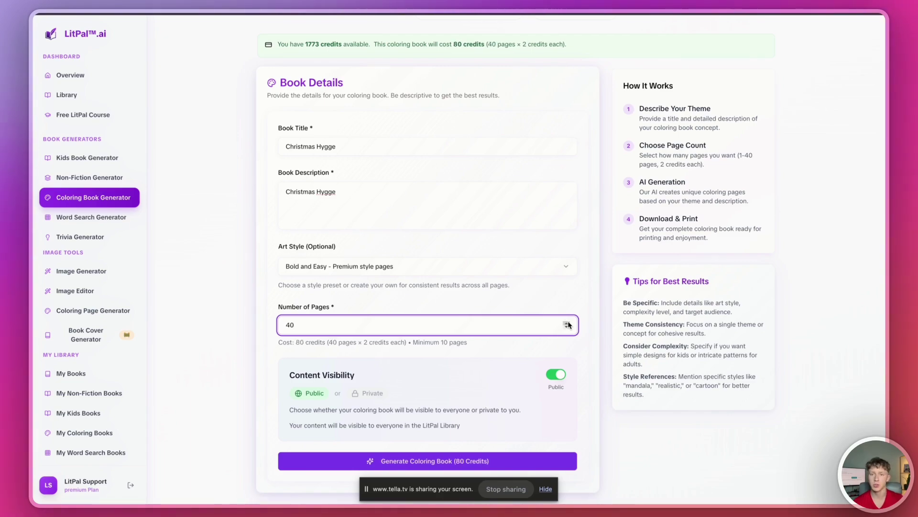
left_click(550, 378)
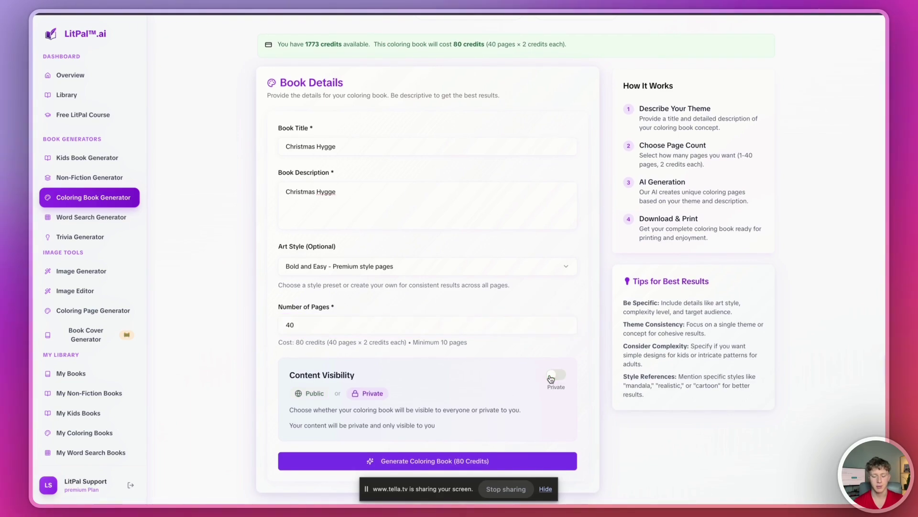
left_click(428, 461)
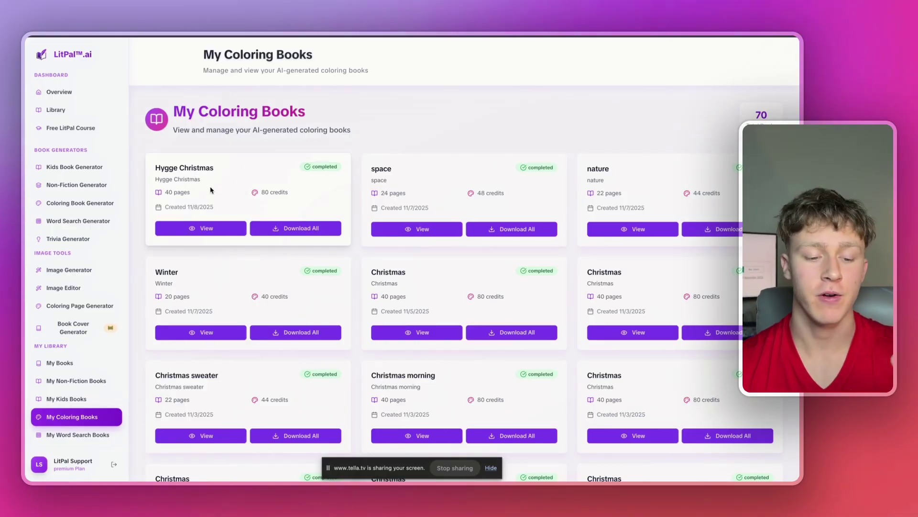
Open the Hygge Christmas page viewer and step through to the armchair page, page 10.
left_click(193, 230)
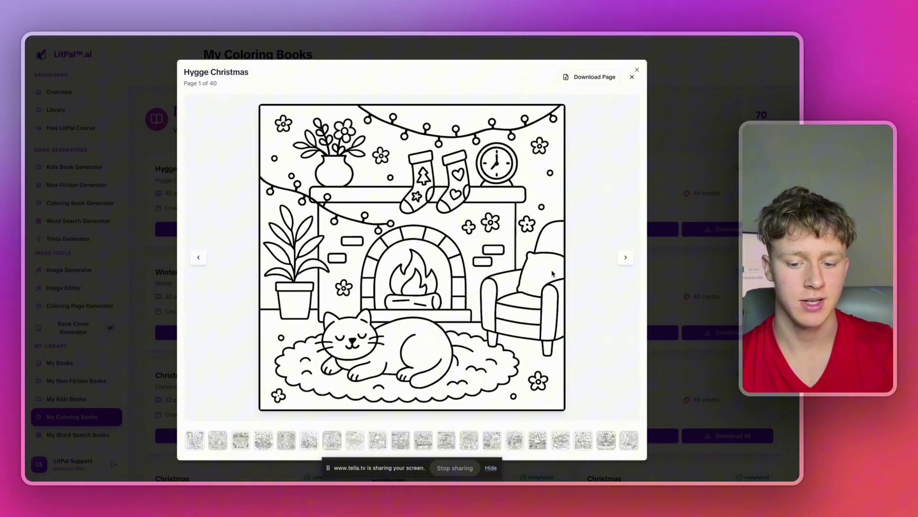
left_click(625, 258)
left_click(624, 257)
left_click(625, 258)
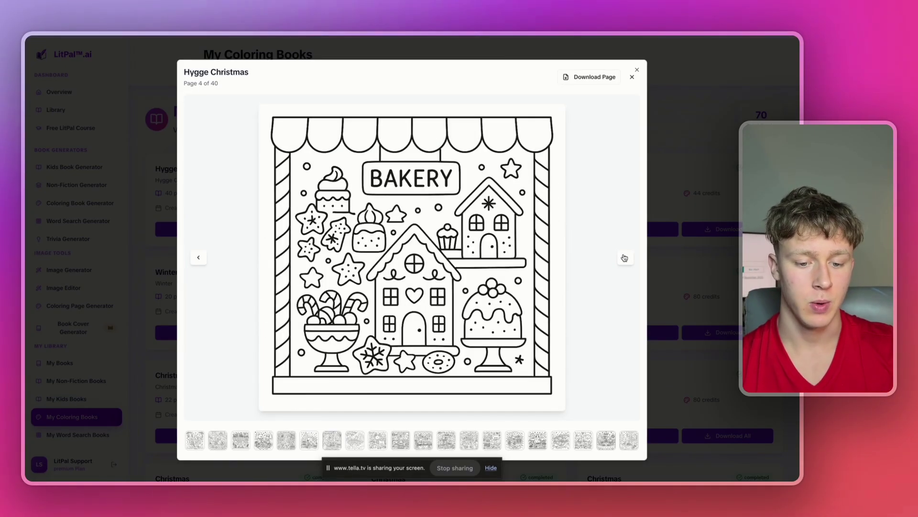
left_click(625, 259)
left_click(625, 259)
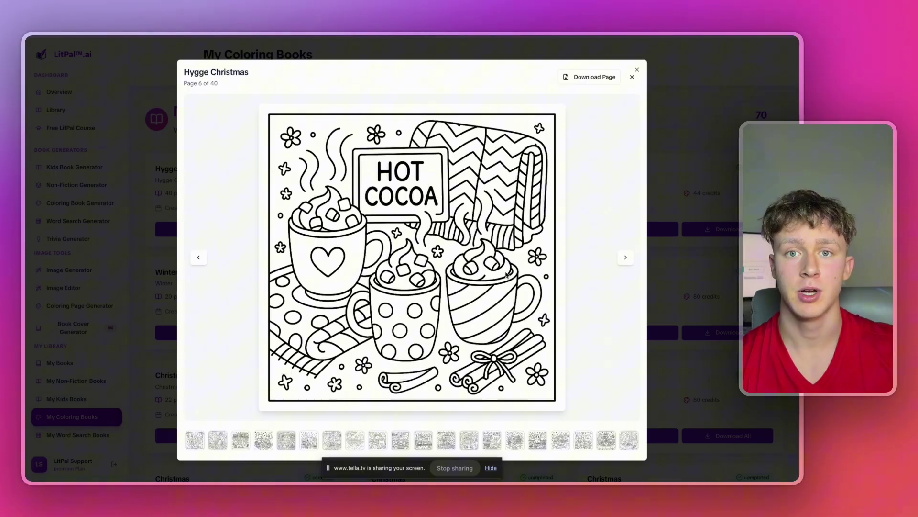
left_click(632, 262)
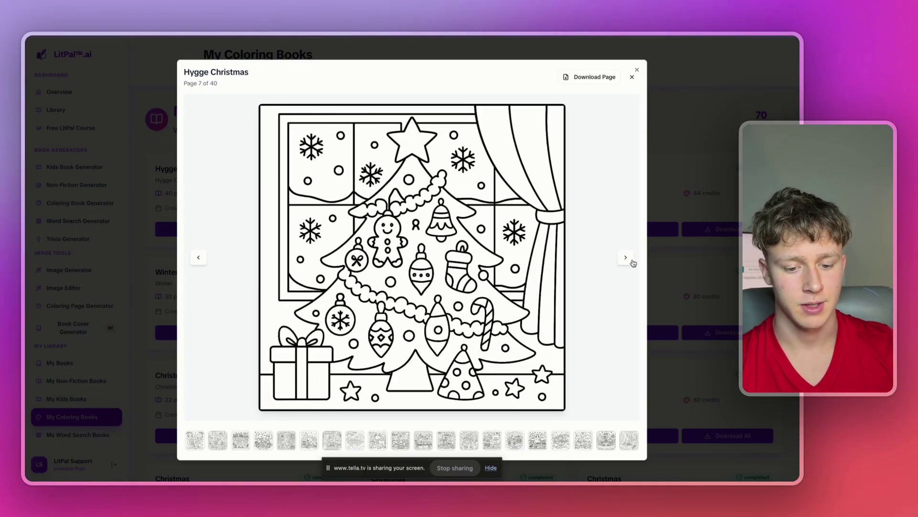
left_click(633, 262)
left_click(634, 263)
left_click(633, 263)
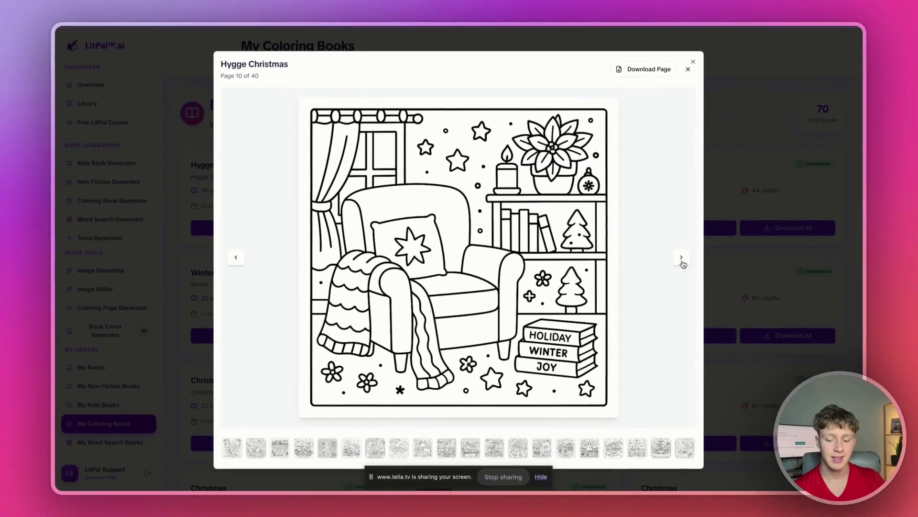
Keep paging past the feast and stockings pages up to page 39 of 40.
left_click(682, 261)
left_click(682, 260)
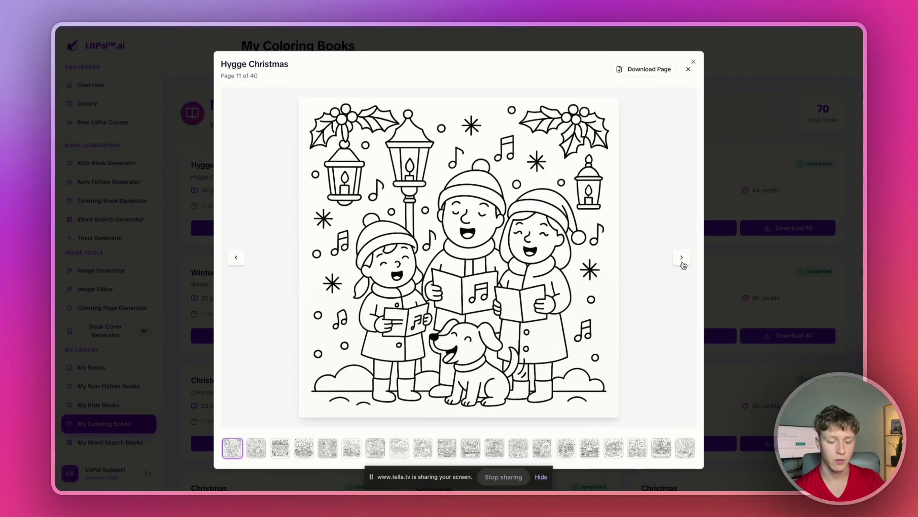
left_click(681, 261)
left_click(680, 262)
left_click(680, 260)
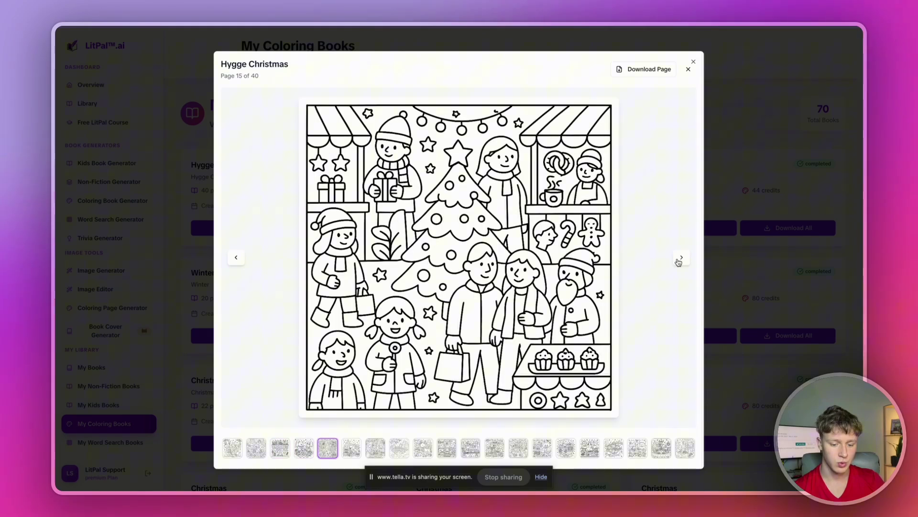
left_click(680, 261)
left_click(680, 261)
left_click(680, 260)
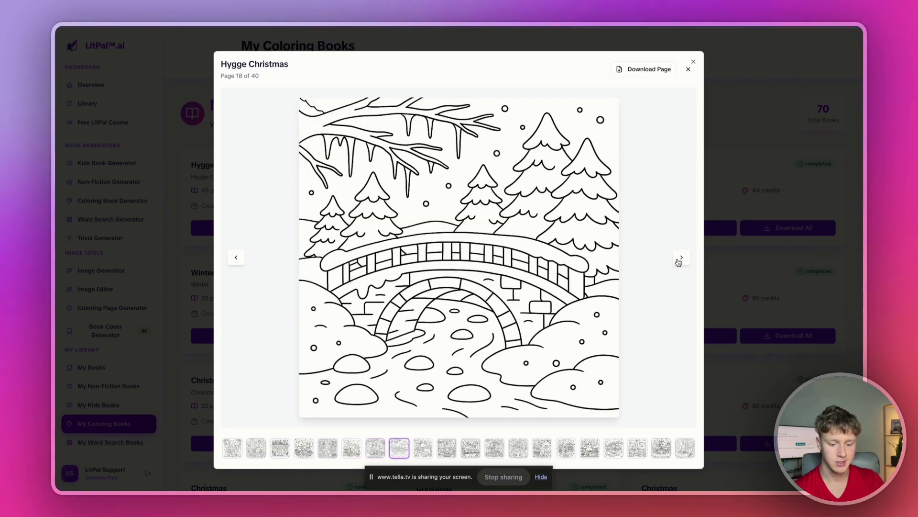
left_click(680, 261)
left_click(680, 260)
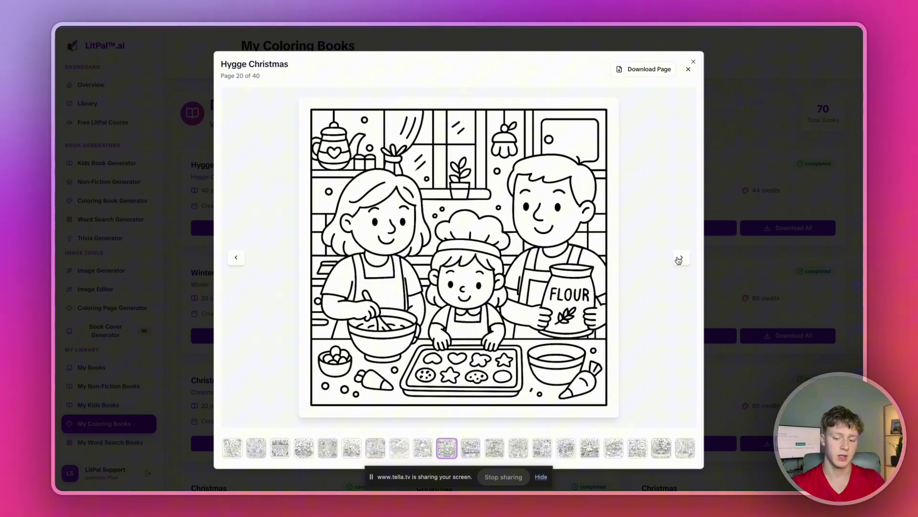
left_click(680, 261)
left_click(680, 261)
left_click(679, 260)
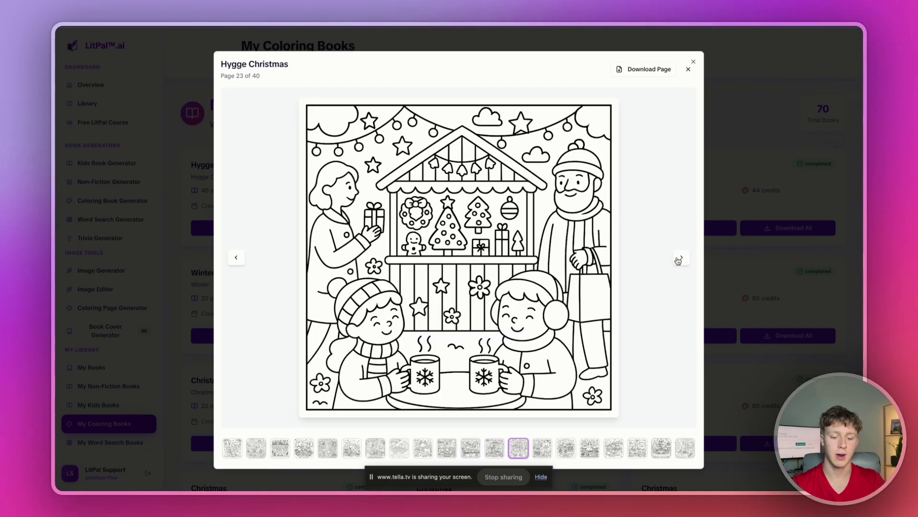
left_click(679, 260)
left_click(680, 260)
left_click(679, 259)
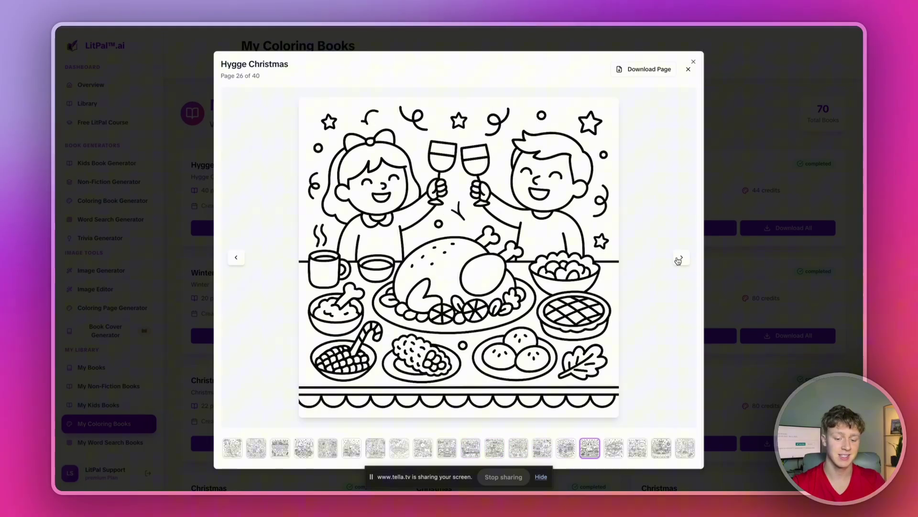
left_click(679, 260)
left_click(623, 259)
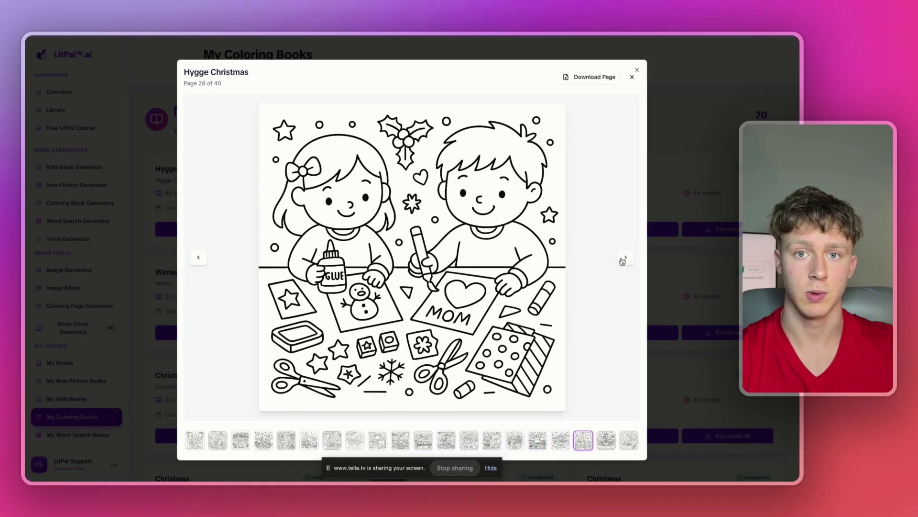
left_click(623, 258)
left_click(623, 258)
left_click(623, 258)
left_click(623, 259)
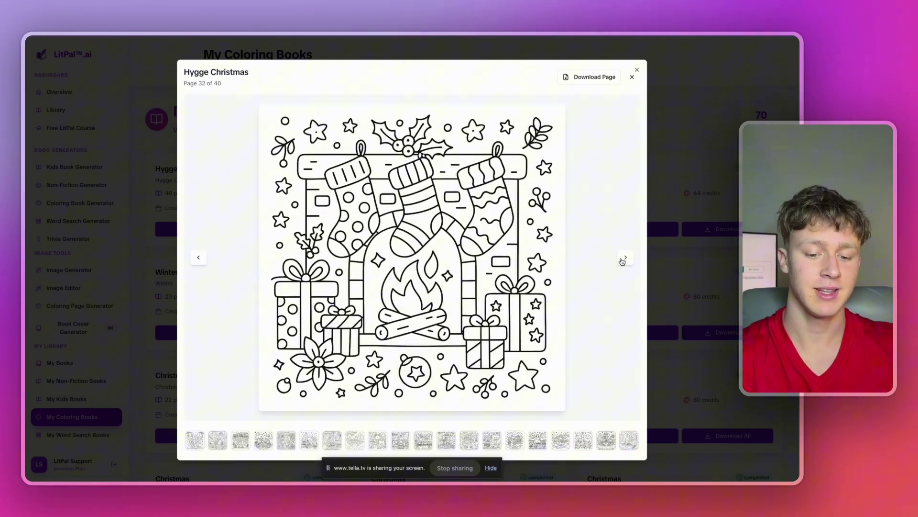
left_click(623, 259)
left_click(623, 259)
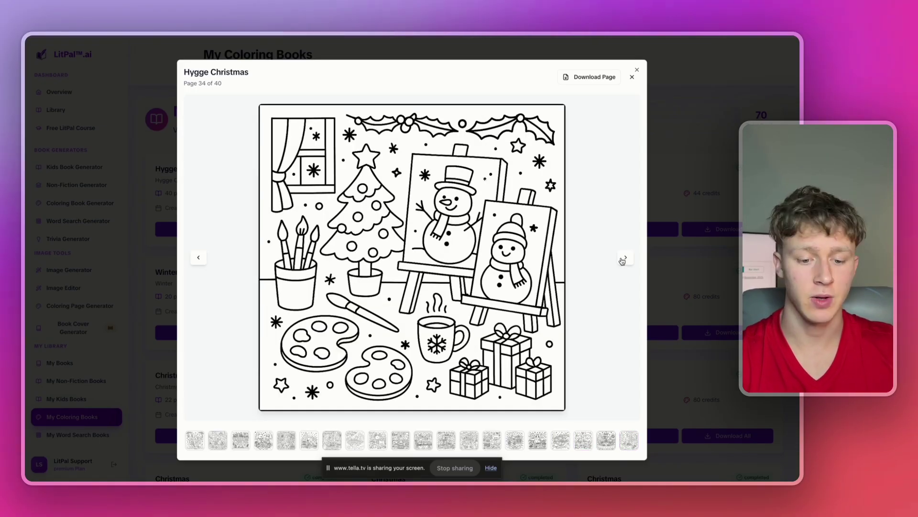
left_click(623, 258)
left_click(623, 258)
left_click(623, 259)
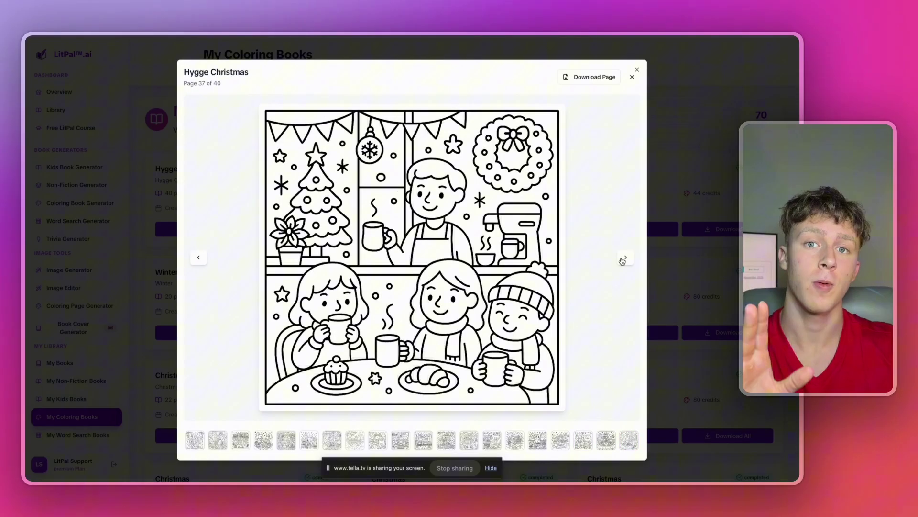
left_click(623, 259)
left_click(623, 258)
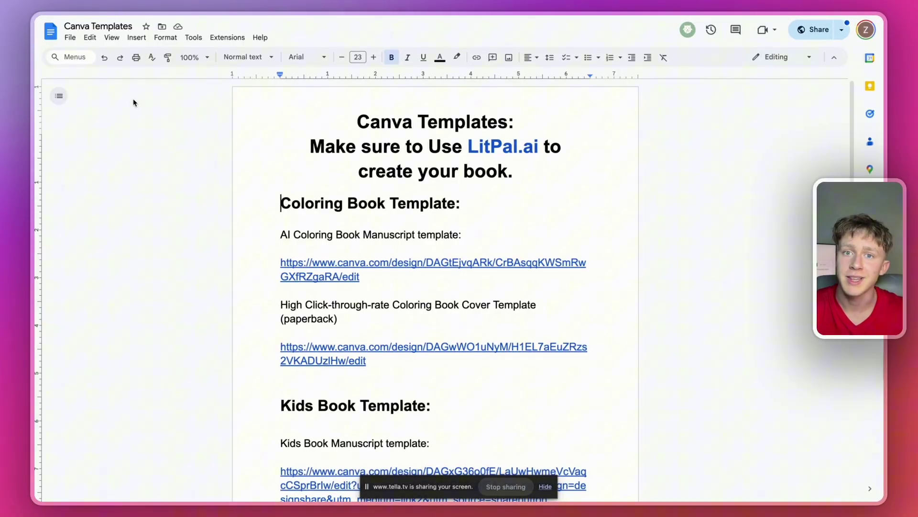
Scroll the Canva Templates doc and preview the AI Coloring Book Manuscript template link.
scroll(296, 254, "down", 15)
scroll(296, 254, "up", 4)
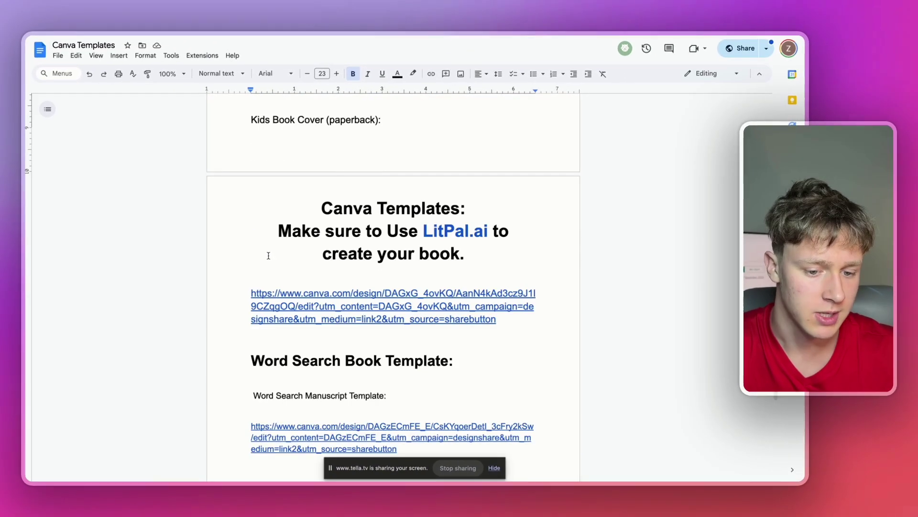
scroll(297, 253, "down", 2)
scroll(296, 253, "up", 4)
scroll(268, 255, "up", 6)
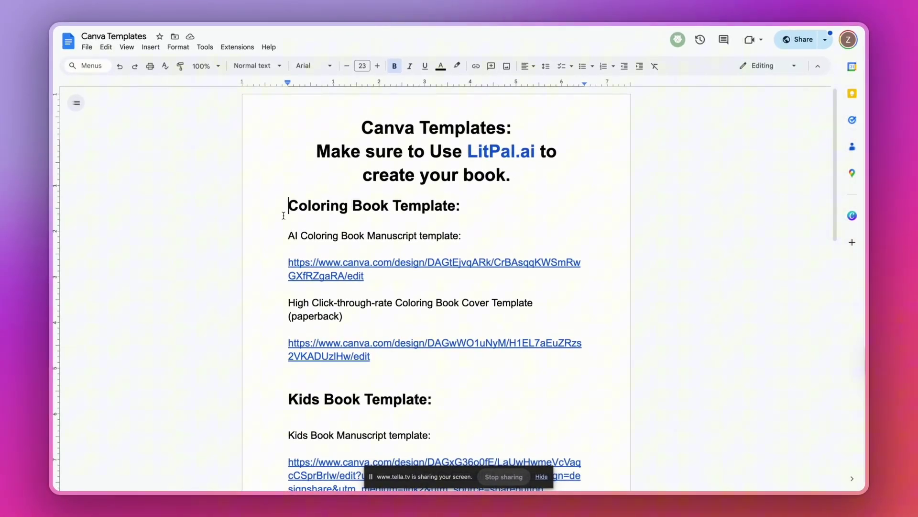
left_click(309, 261)
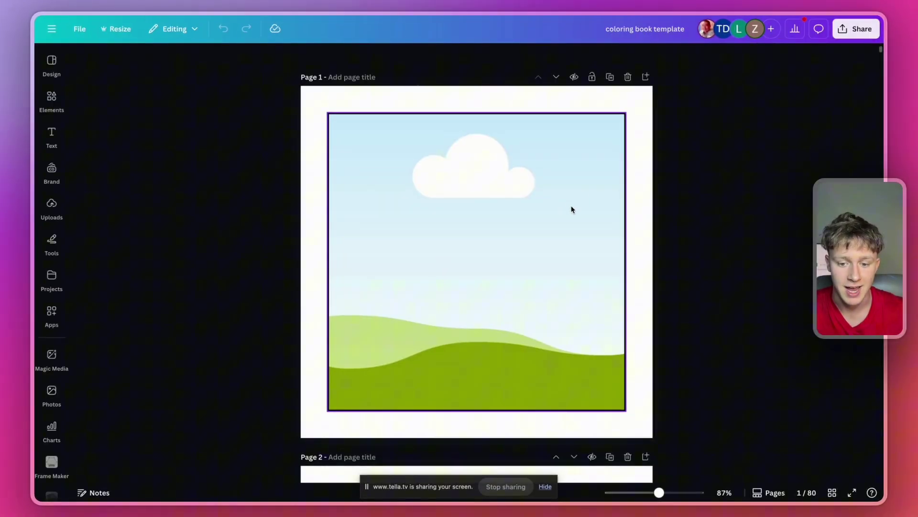
Make a copy of the coloring book template from the File menu.
left_click(79, 28)
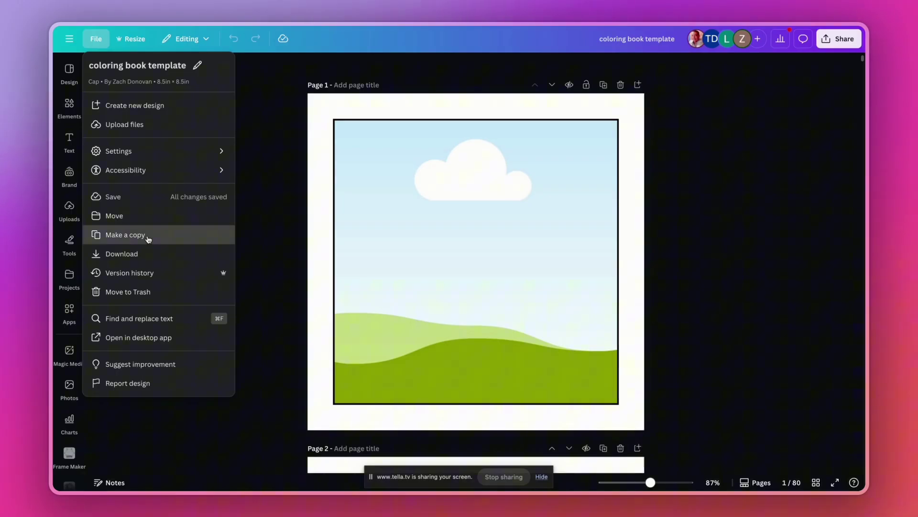
left_click(148, 240)
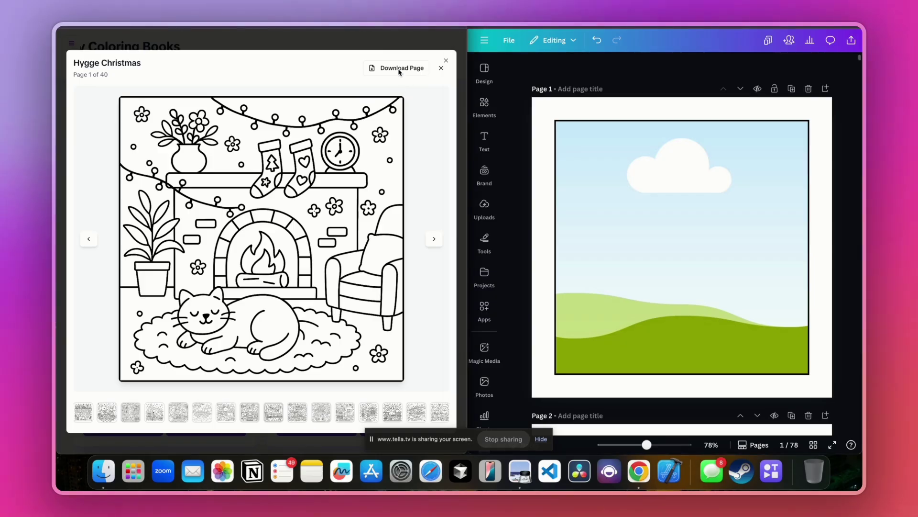
Download Hygge Christmas coloring pages and place them onto Canva pages 1 and 3.
left_click(399, 70)
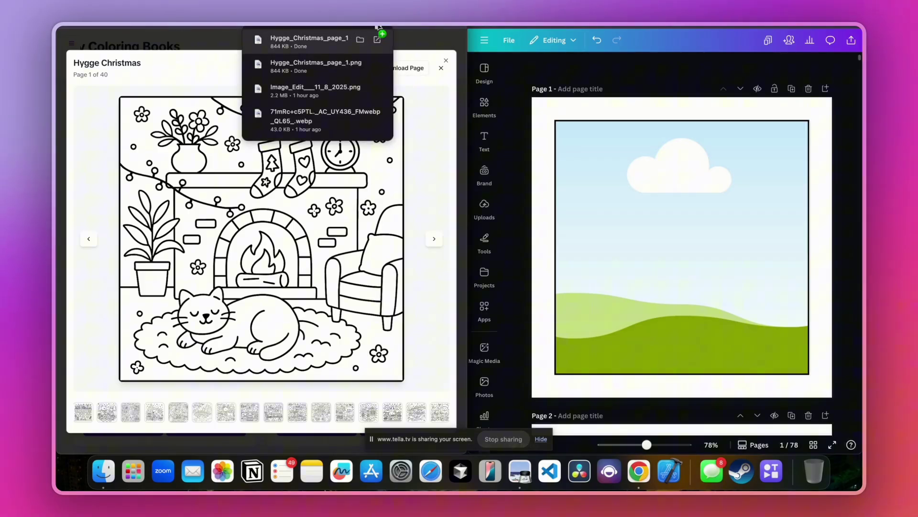
left_click_drag(635, 184, 634, 187)
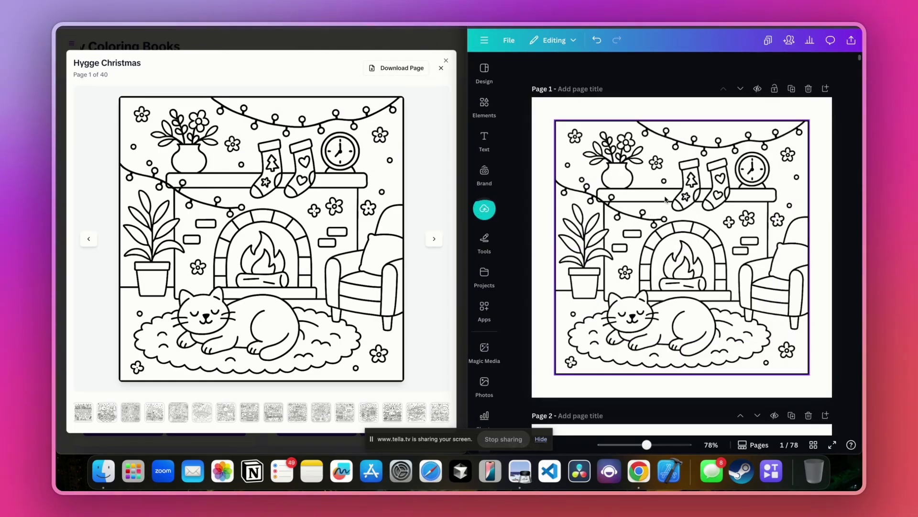
scroll(632, 239, "down", 1)
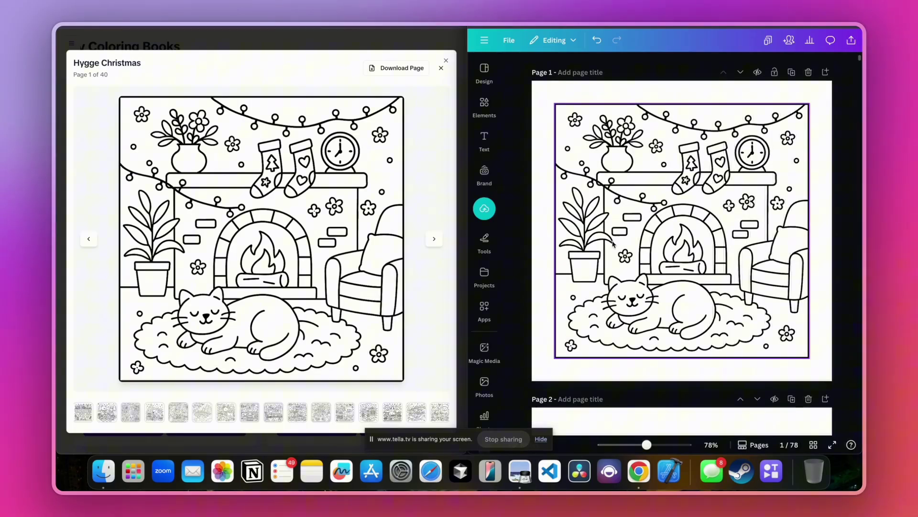
left_click(434, 239)
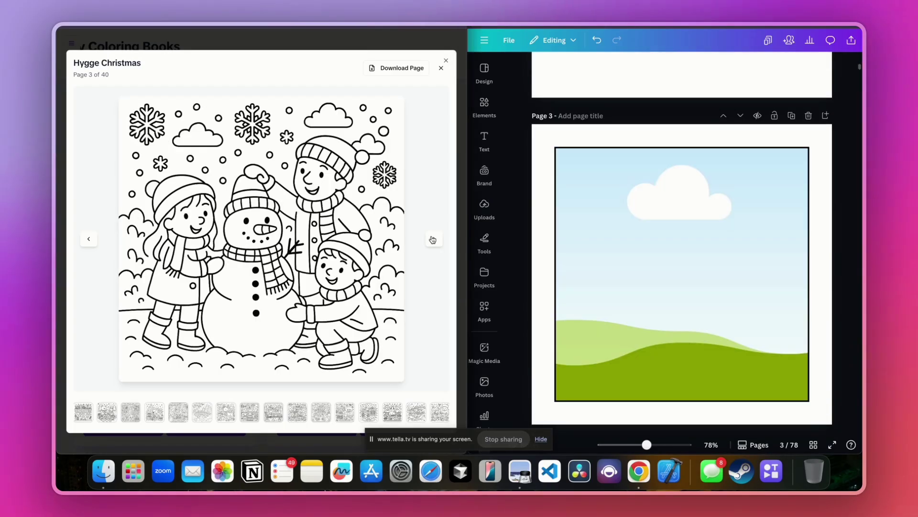
left_click(378, 71)
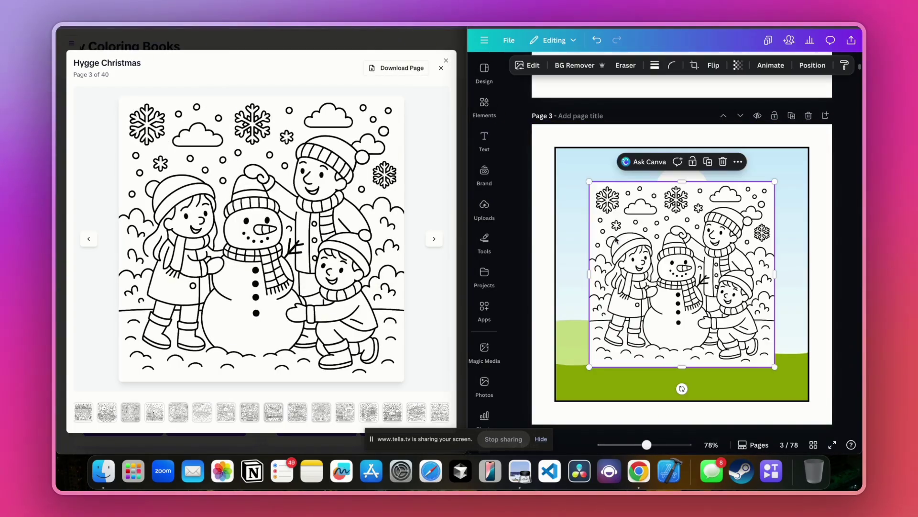
key("Escape")
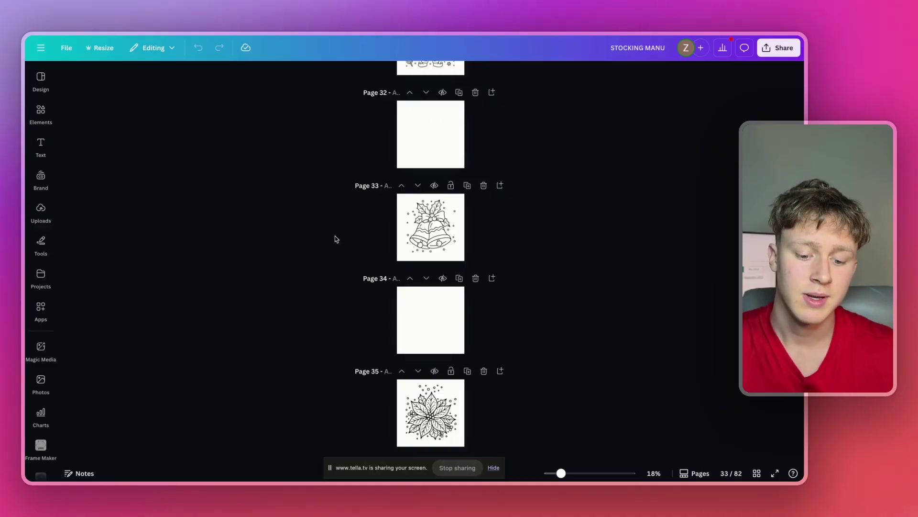
Scroll through the page overview to check the coloring pages.
scroll(335, 239, "down", 2)
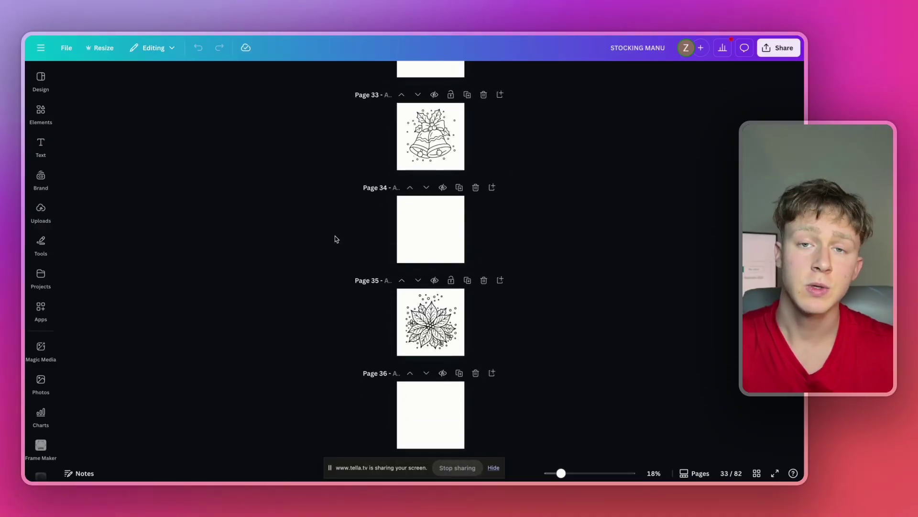
scroll(337, 239, "down", 3)
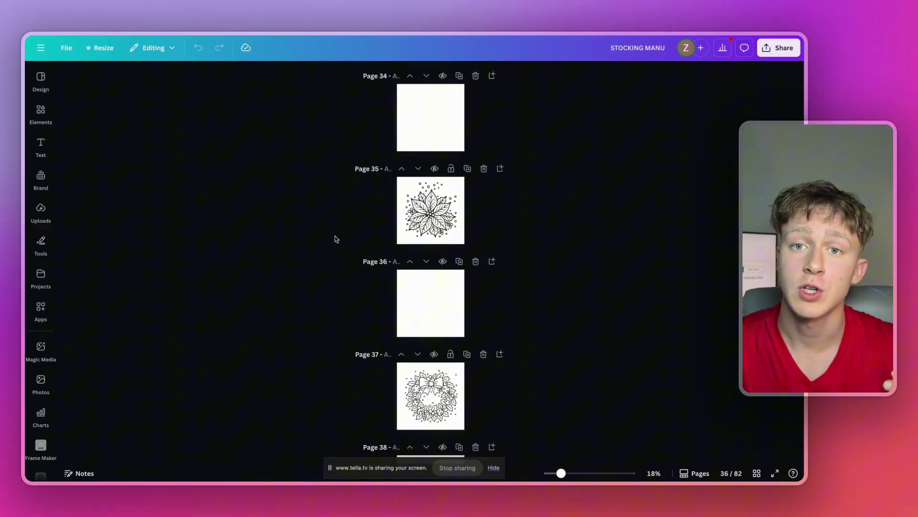
scroll(336, 238, "down", 10)
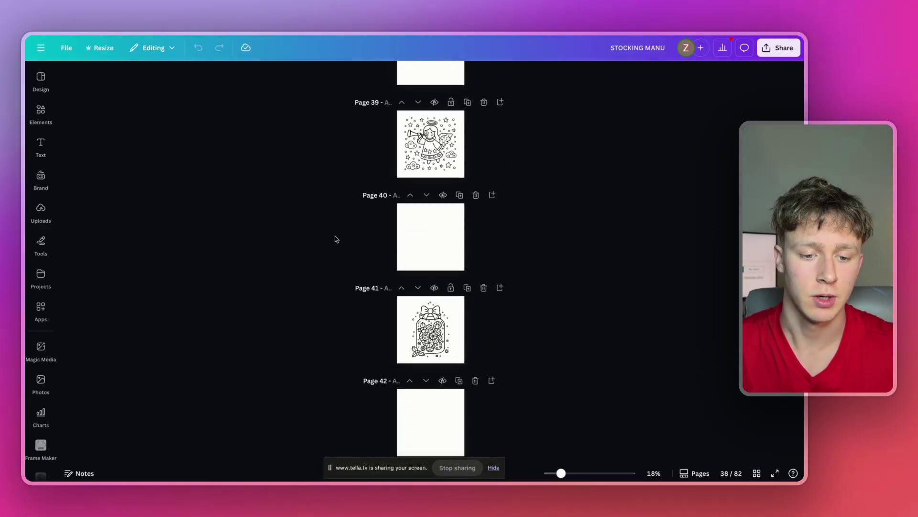
From the Canva Templates doc, open the High Click-through-rate Coloring Book Cover Template link in Canva.
key("ctrl+Tab")
scroll(302, 324, "down", 1)
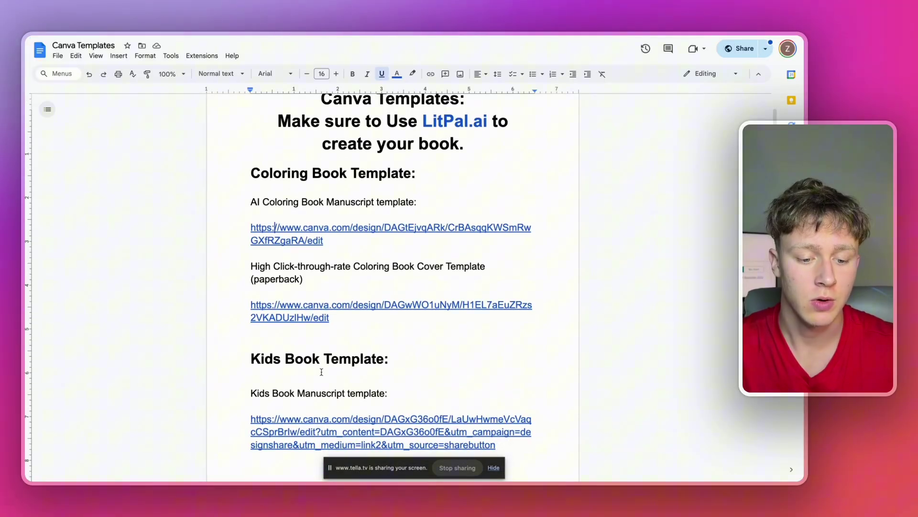
scroll(491, 351, "up", 1)
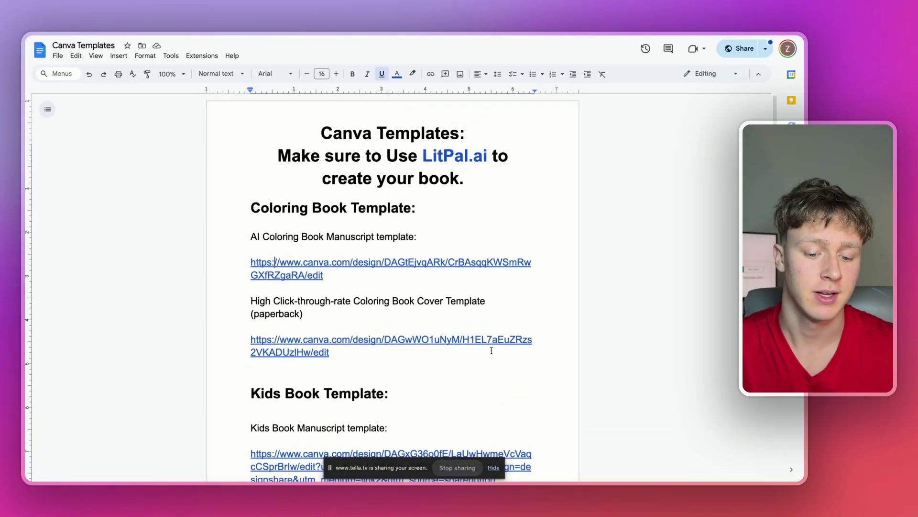
left_click_drag(355, 295, 479, 299)
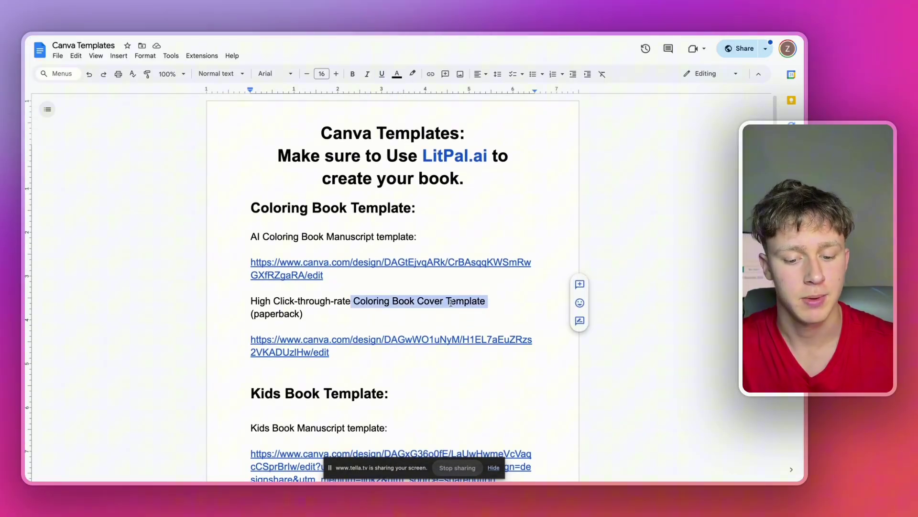
left_click(447, 302)
left_click(287, 352)
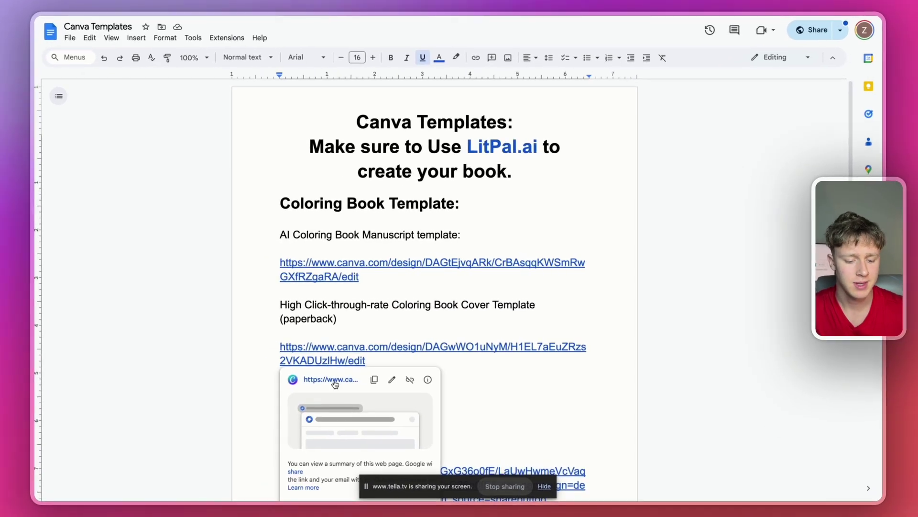
left_click(280, 367)
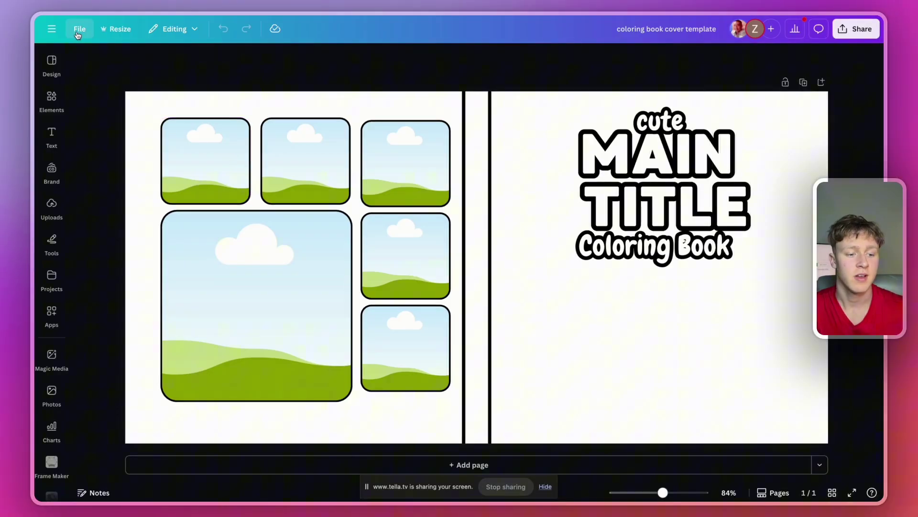
Make an editable copy named 'Copy of coloring book cover template'.
left_click(78, 32)
left_click(125, 233)
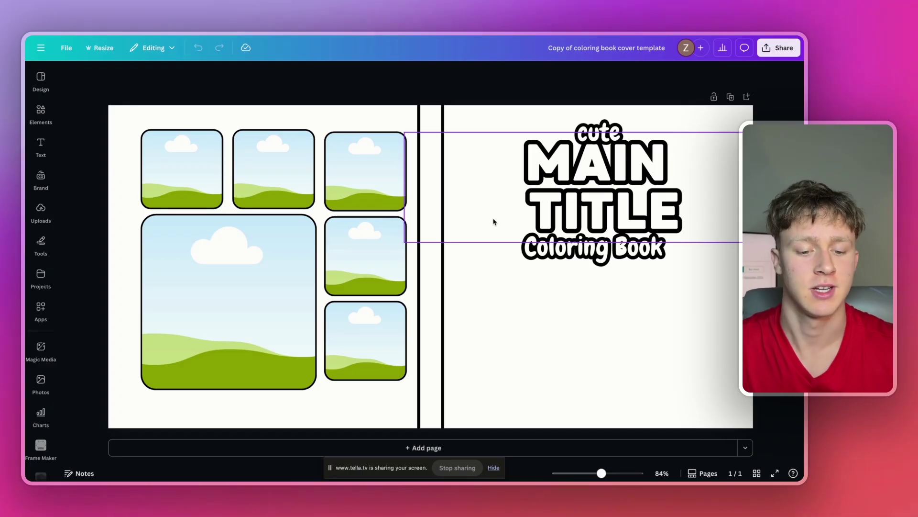
Drop the uploaded armchair, winter bridge, family baking, tree room and tree coloring images into the frames.
left_click(41, 210)
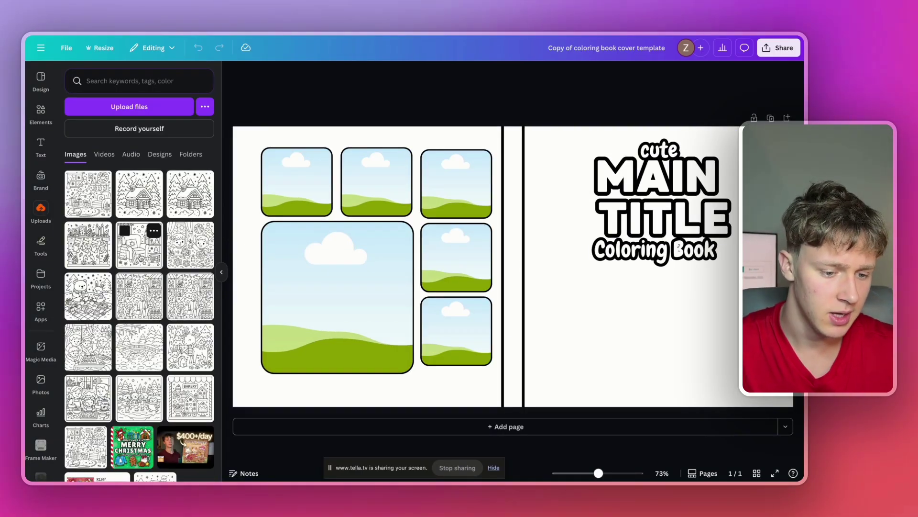
left_click_drag(140, 259, 307, 286)
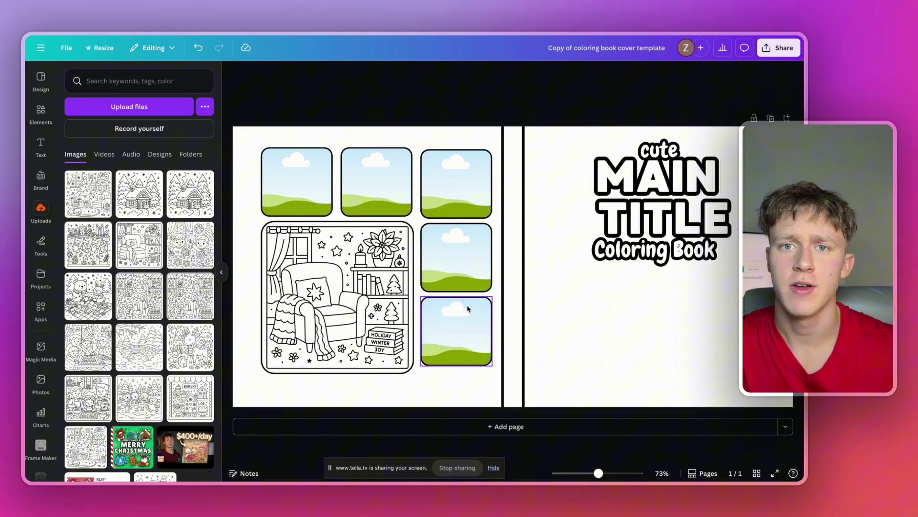
left_click(139, 347)
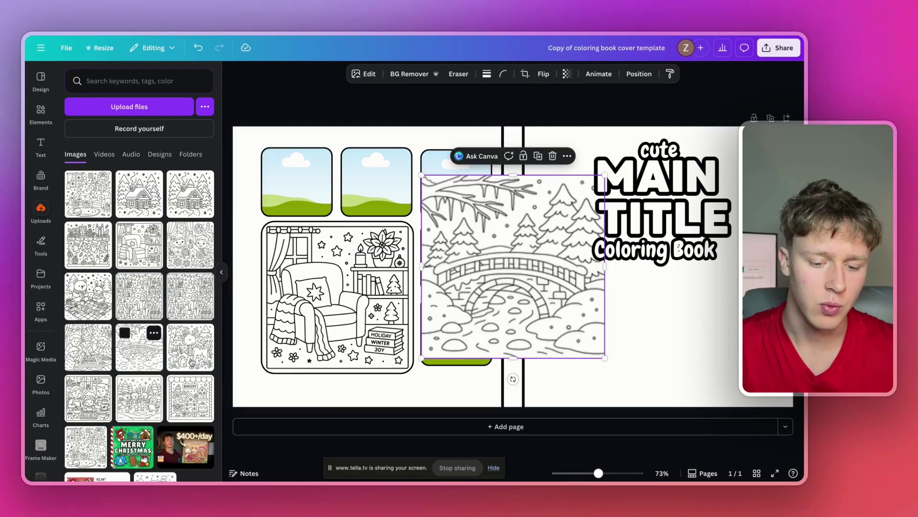
left_click_drag(507, 306, 296, 184)
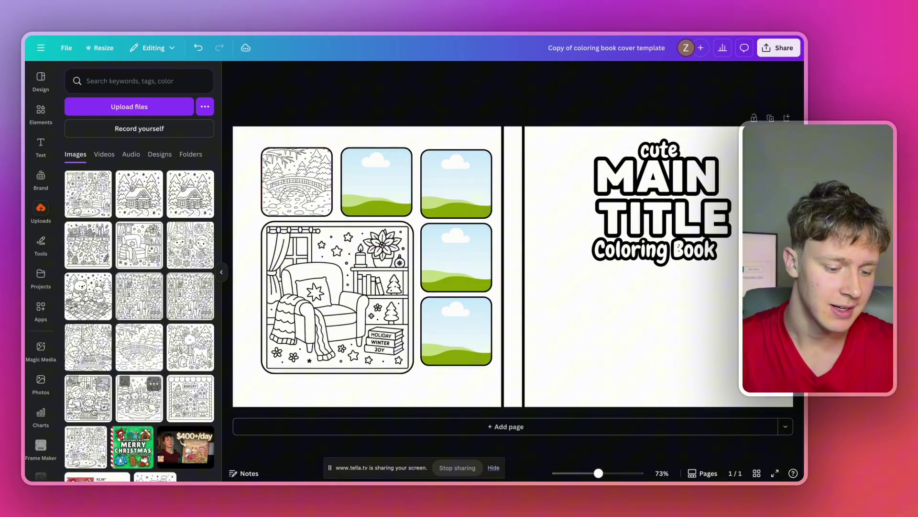
left_click(88, 397)
left_click_drag(513, 267, 377, 182)
left_click(88, 244)
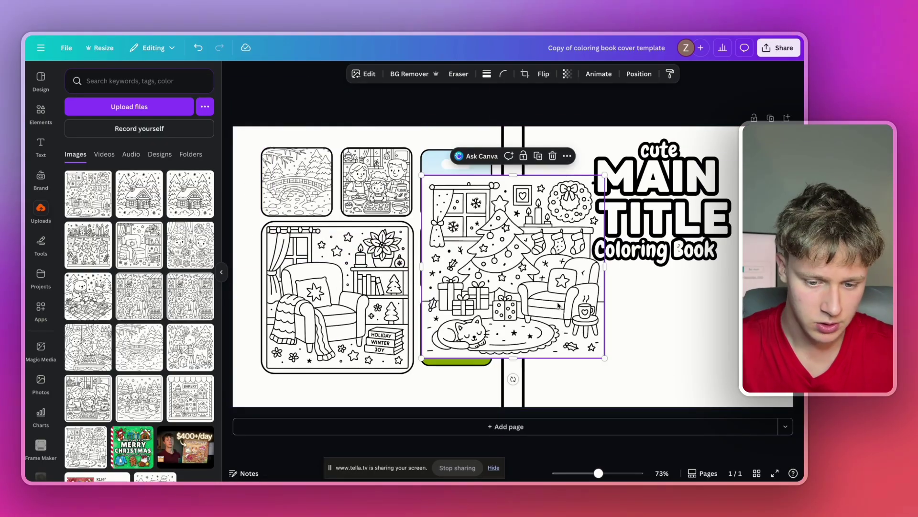
left_click_drag(556, 303, 481, 265)
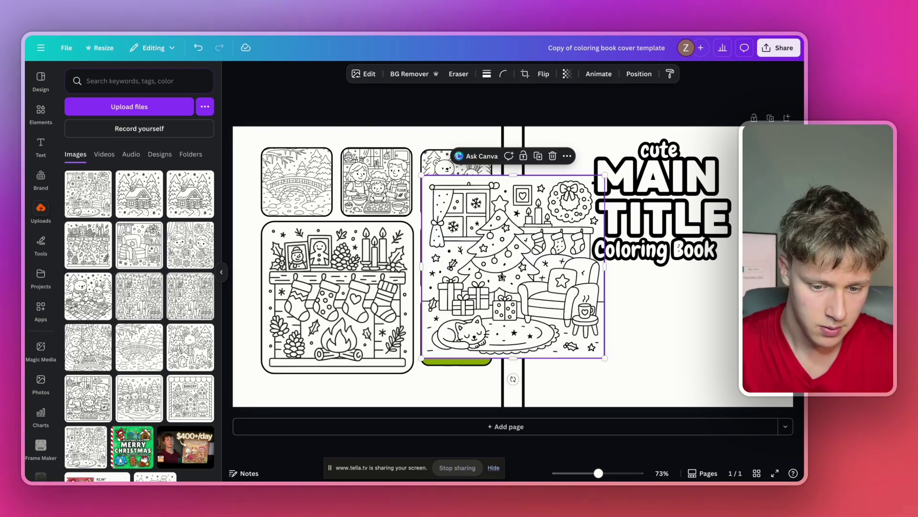
left_click_drag(502, 276, 456, 330)
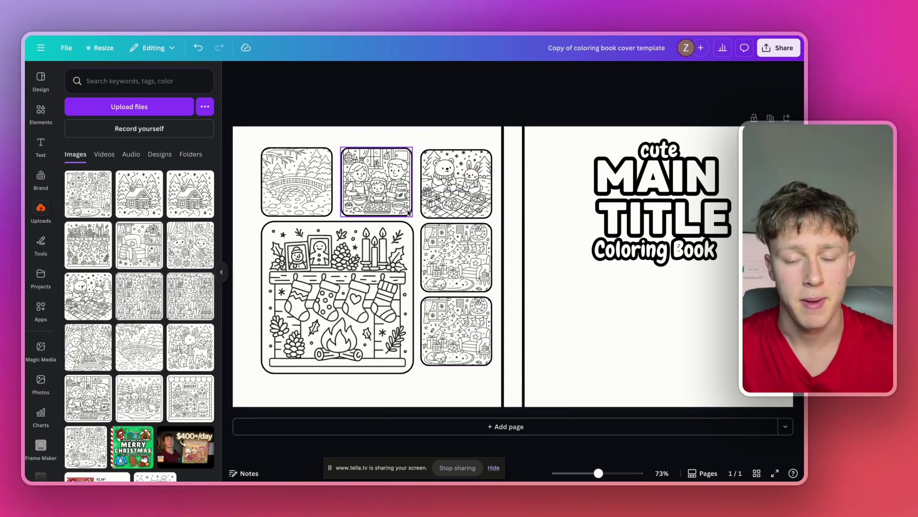
left_click(221, 272)
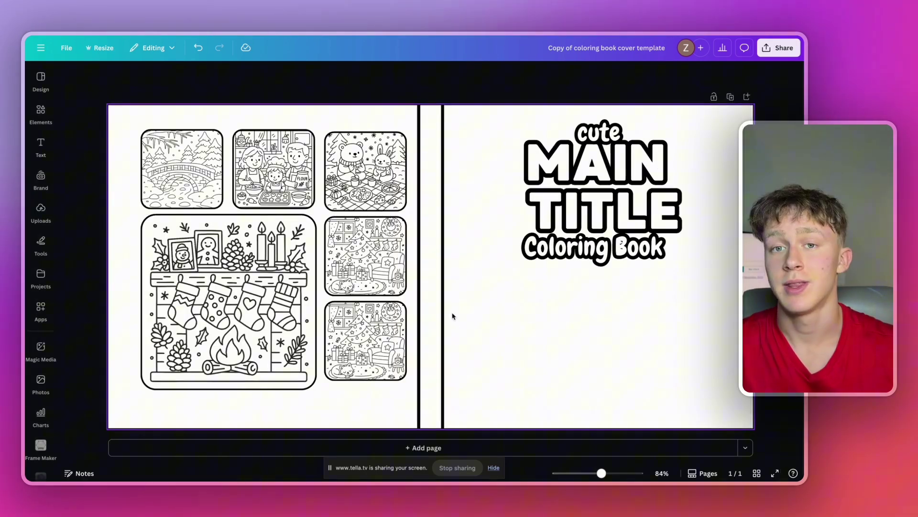
Change the title to 'SNOWY CHRISTMAS' and the subtitle to 'Bold and easy coloring book'.
left_click(602, 211)
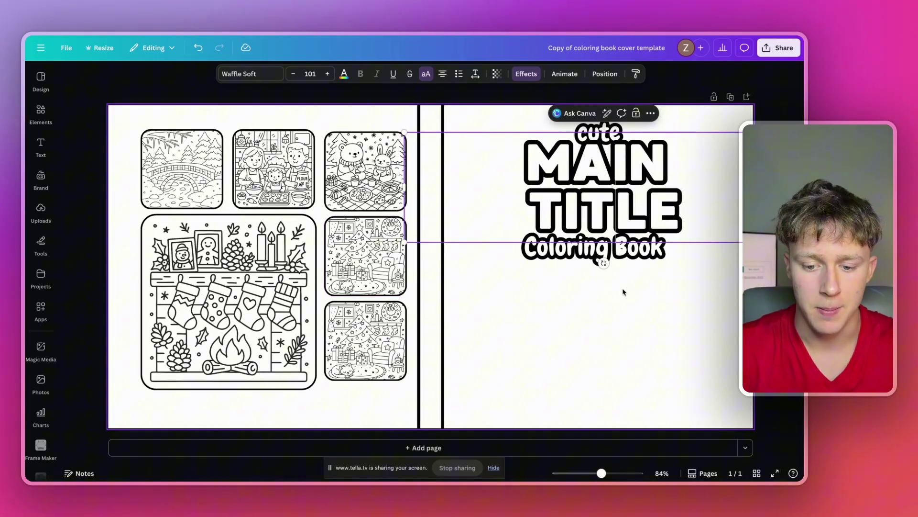
key("Return")
type("SNOW")
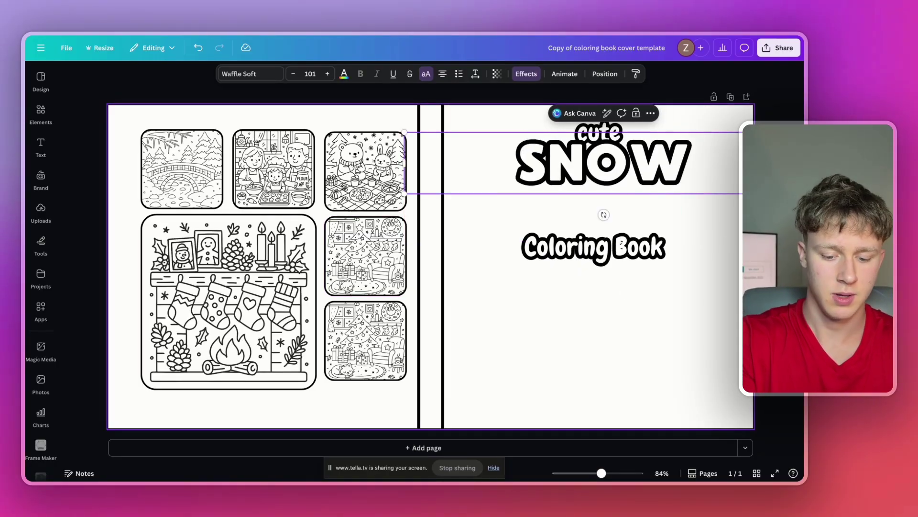
type("Y CHRISTMAS")
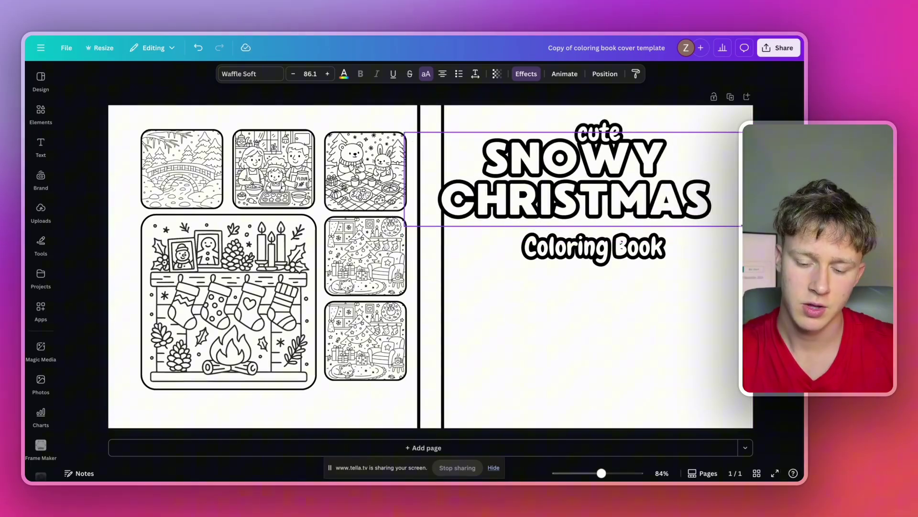
key("Escape")
left_click(622, 242)
key("Return")
type("B")
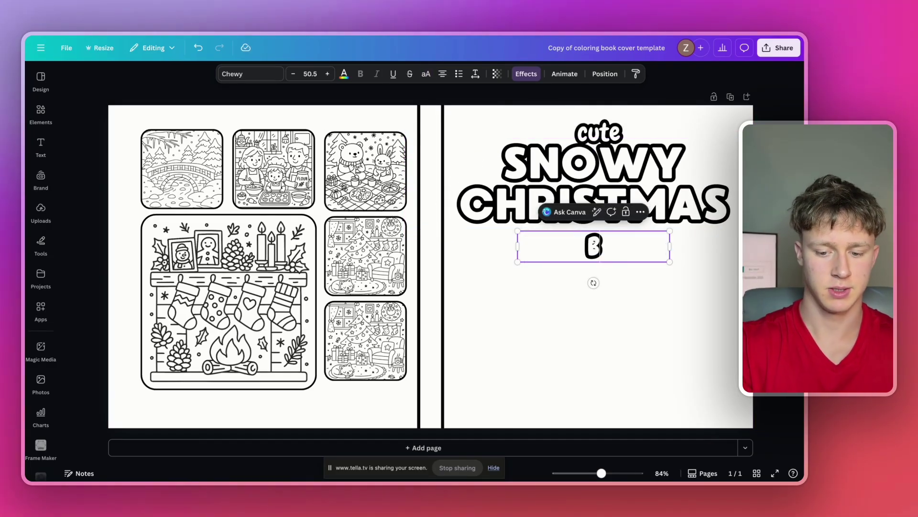
type("old and easy")
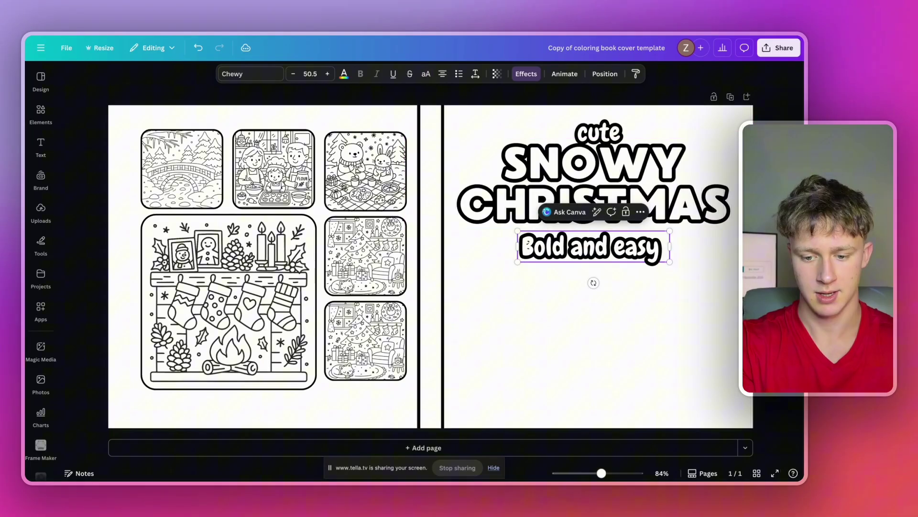
type(" coloring book")
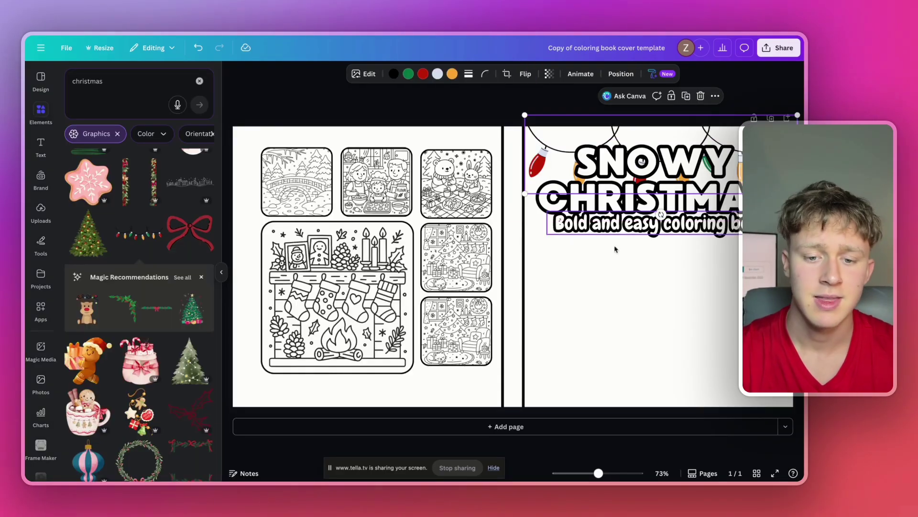
Add a Christmas lights graphic to the cover and open the AI image editor.
left_click(587, 311)
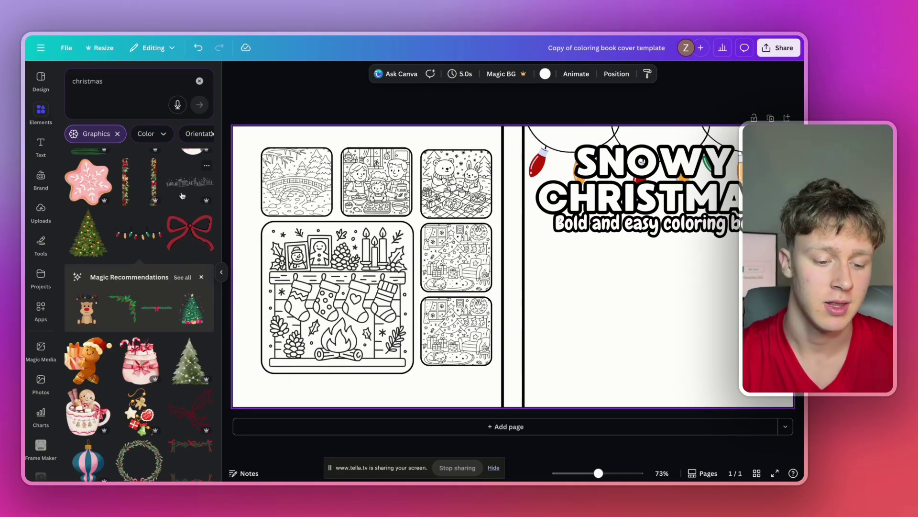
left_click(222, 272)
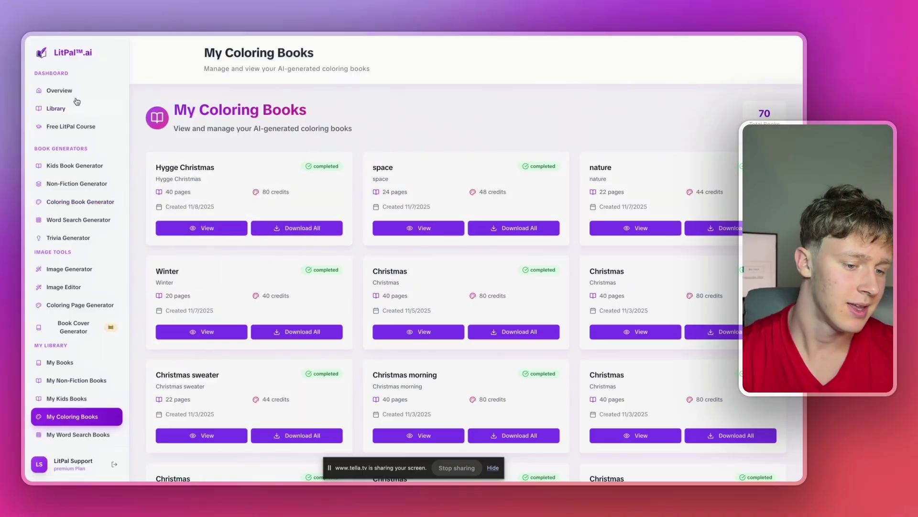
left_click(74, 287)
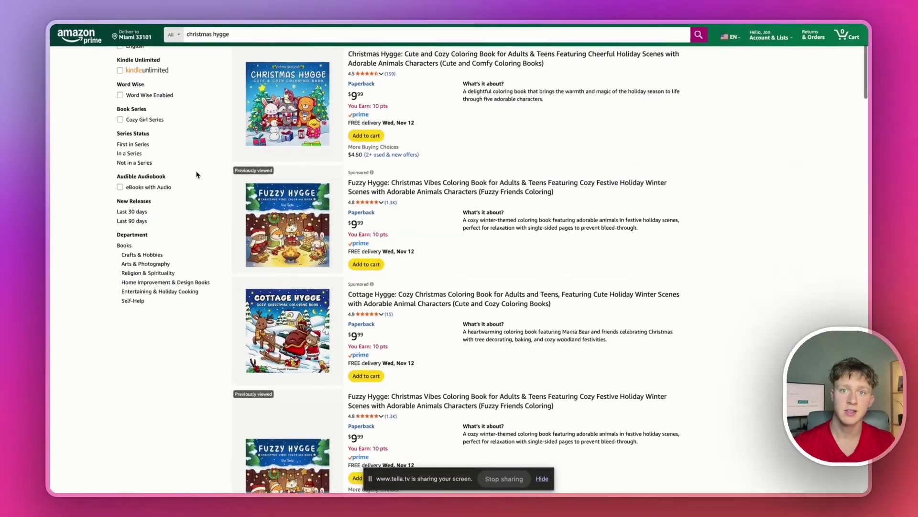
Copy the first Christmas Hygge coloring book cover image from the Amazon results.
scroll(196, 175, "down", 6)
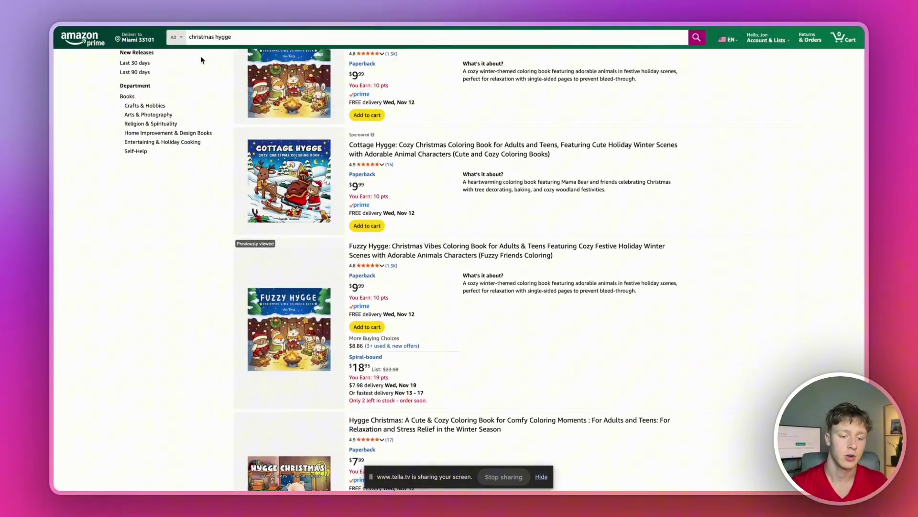
scroll(199, 163, "up", 7)
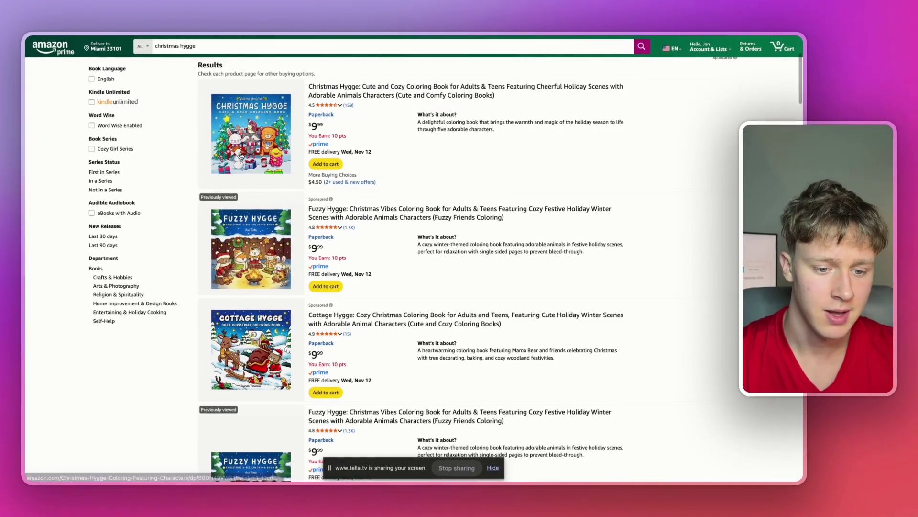
right_click(243, 152)
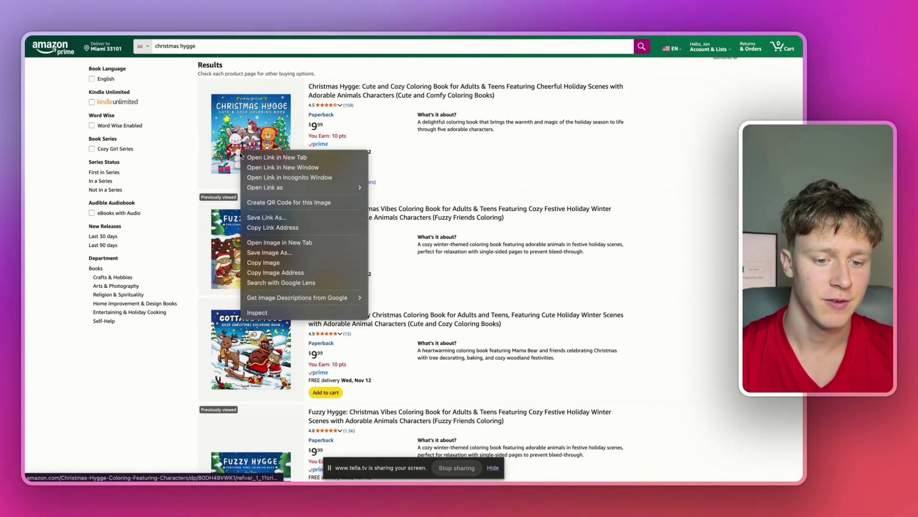
left_click(281, 262)
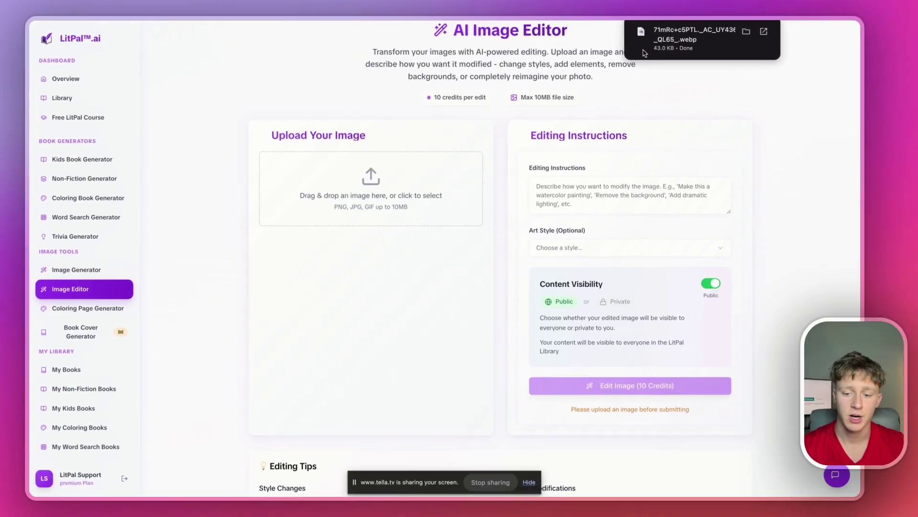
Upload the Hygge cover with fireplace edit instructions, No specific style, and Private visibility.
left_click_drag(682, 24, 327, 205)
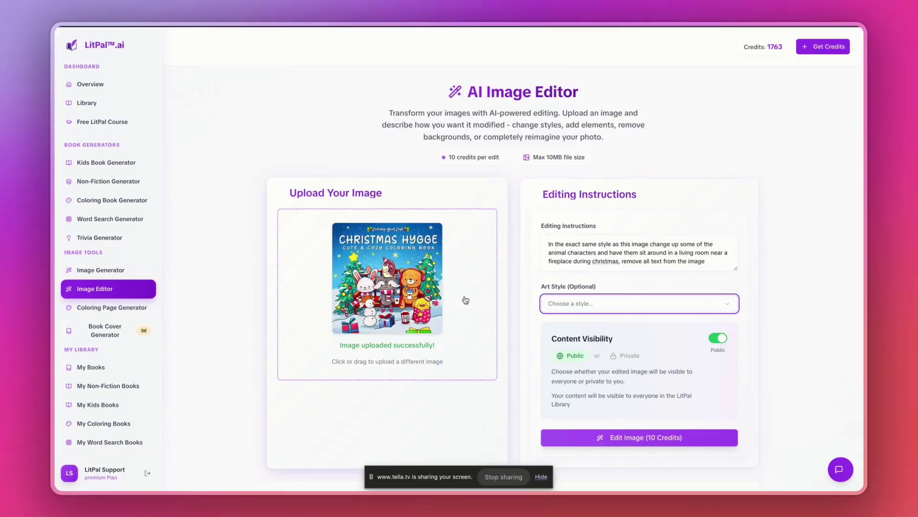
scroll(508, 174, "down", 3)
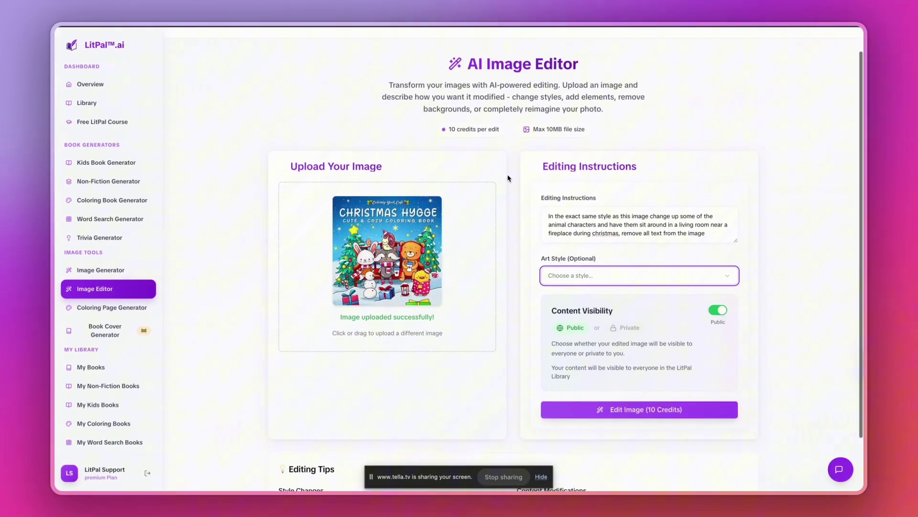
scroll(412, 285, "up", 1)
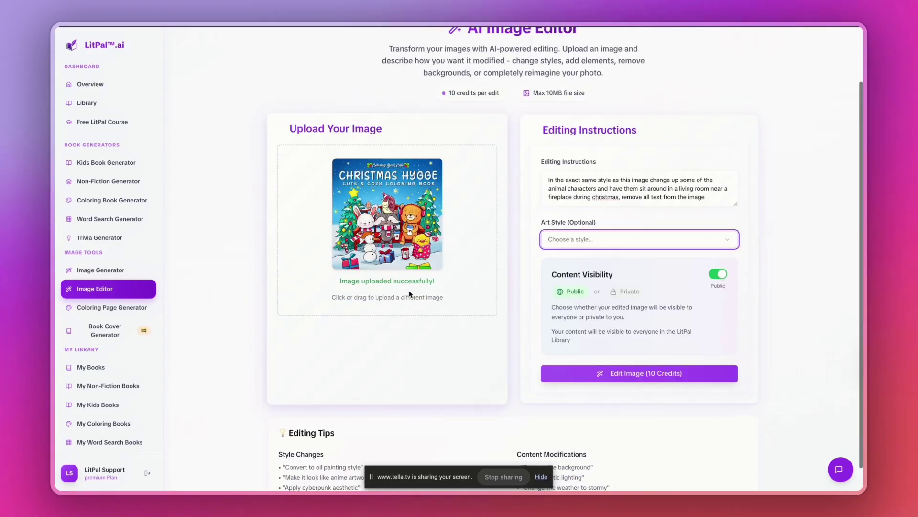
left_click(564, 185)
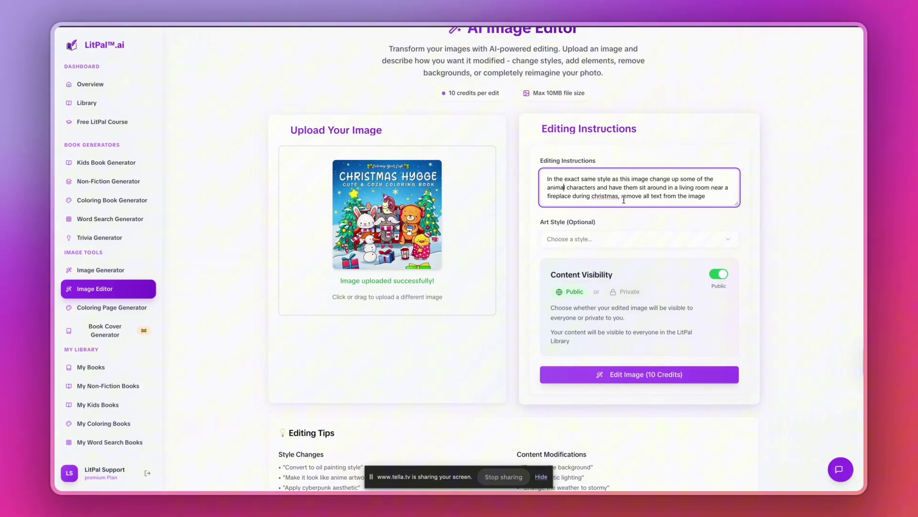
left_click(576, 239)
left_click(579, 259)
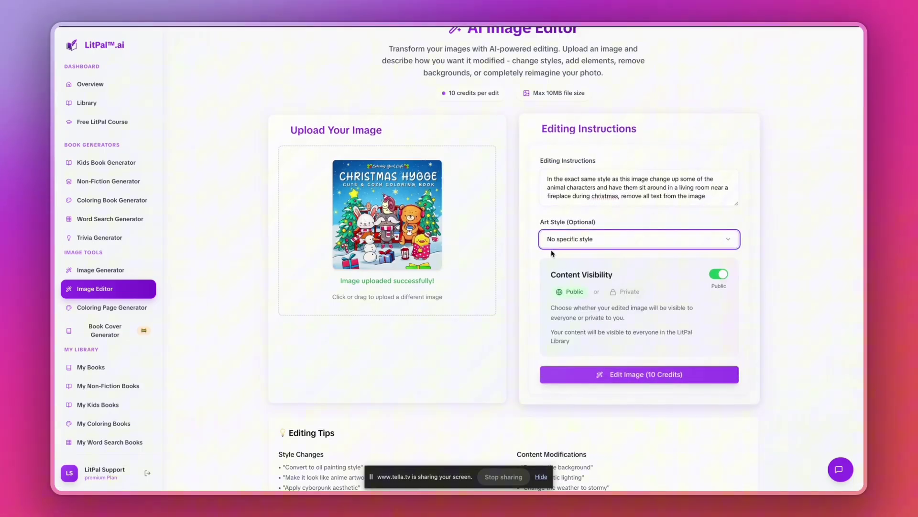
left_click(716, 274)
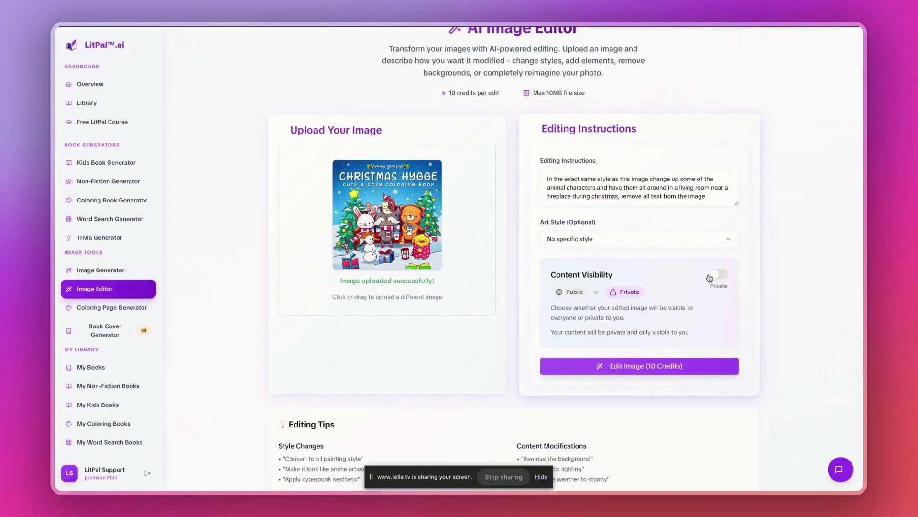
Generate the fireplace image edit for 10 credits and download the result from My Images.
left_click(610, 366)
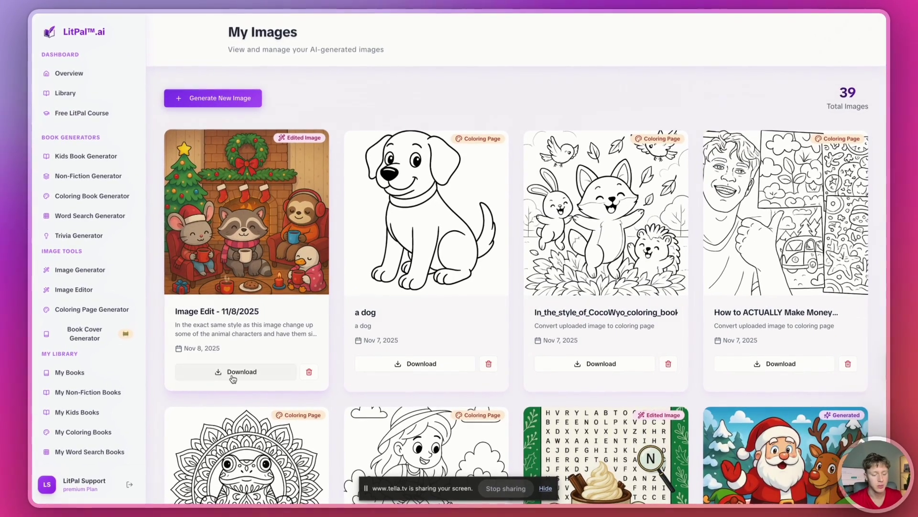
left_click(241, 370)
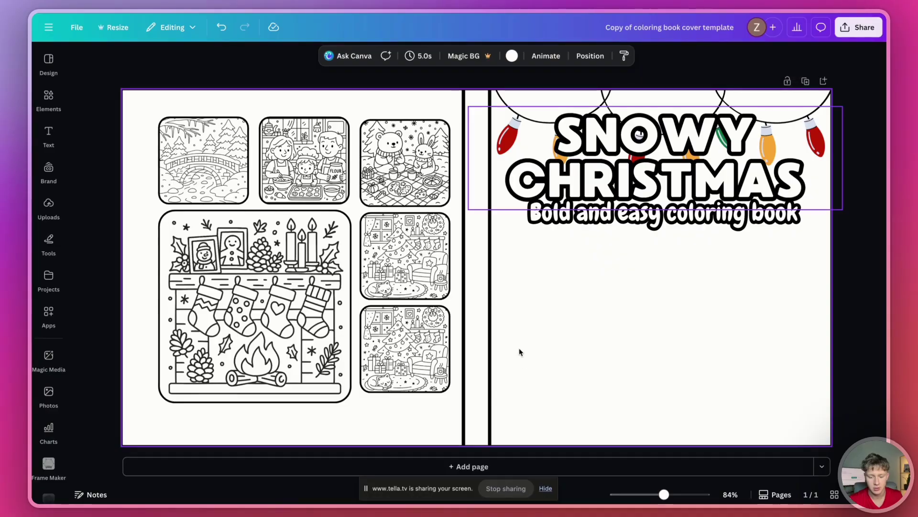
Paste the fireplace animal image, move it to the cover's right half and enlarge it.
key("ctrl+v")
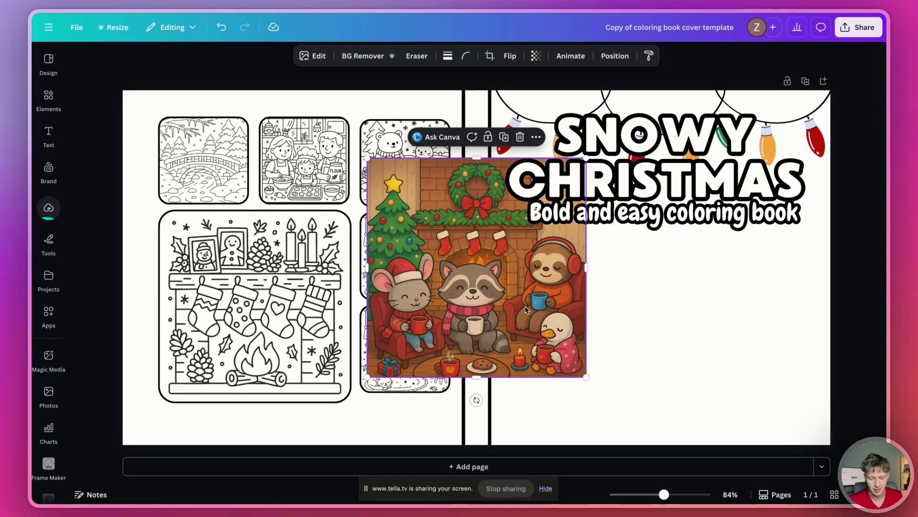
left_click_drag(595, 328, 768, 372)
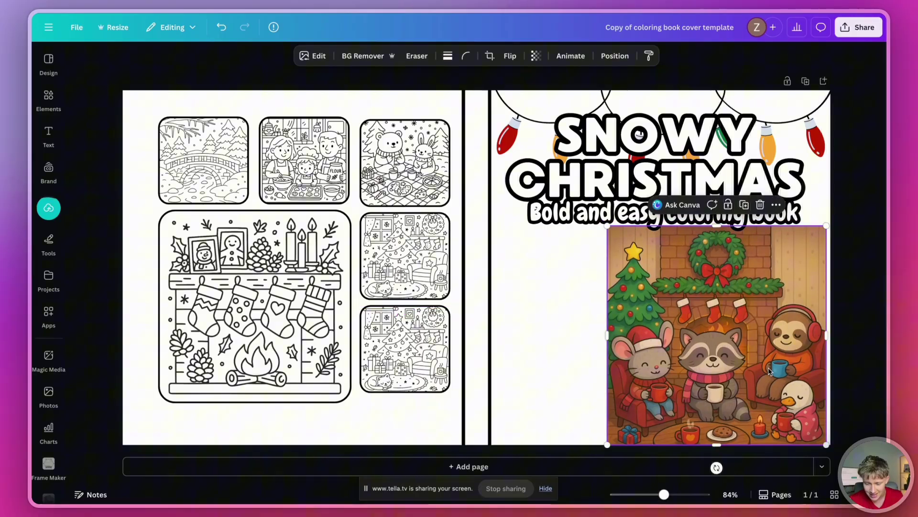
left_click_drag(608, 225, 569, 210)
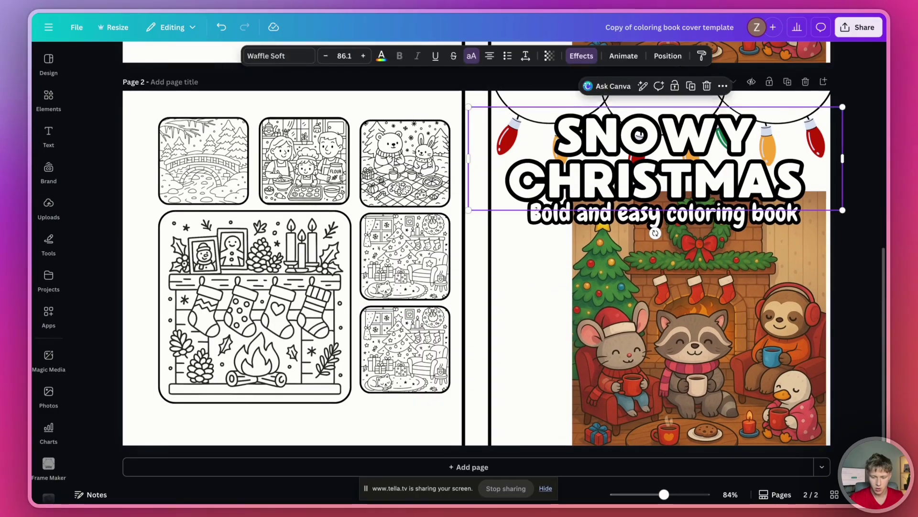
On page 2, delete the title, subtitle and lights, then enlarge and reposition the fireplace image.
key("Delete")
left_click(665, 213)
key("Delete")
left_click(660, 129)
key("Delete")
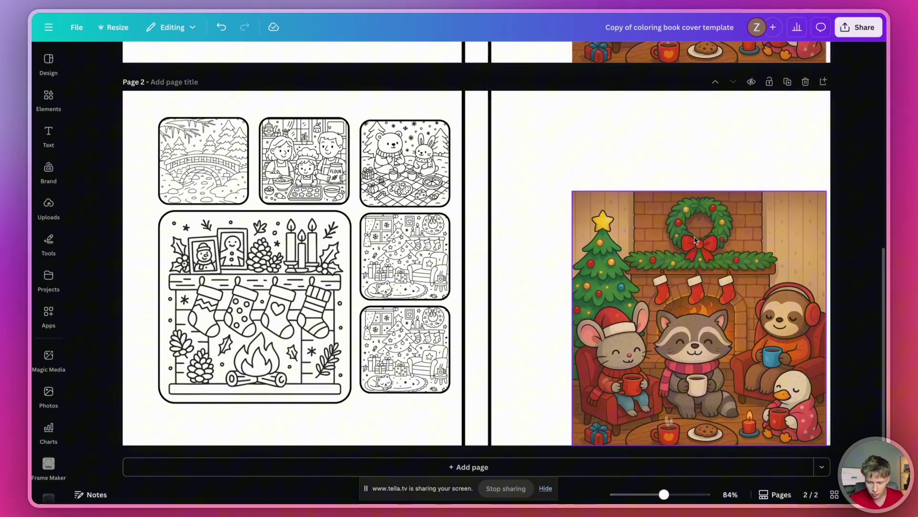
left_click(573, 201)
left_click_drag(572, 201, 477, 95)
left_click_drag(660, 287, 661, 283)
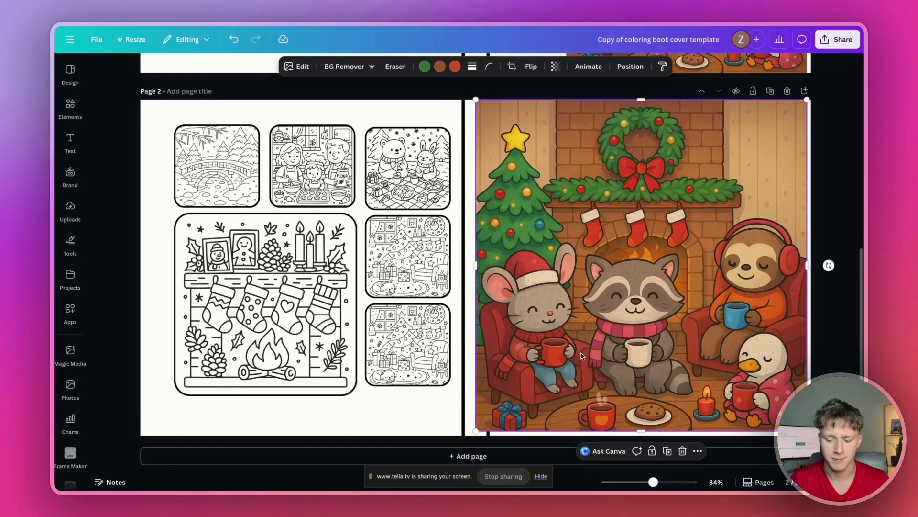
left_click_drag(429, 106, 452, 151)
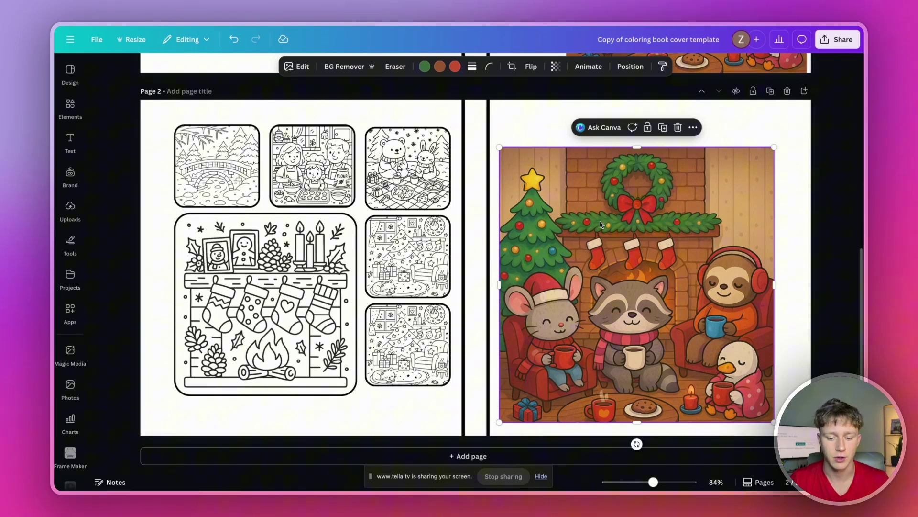
left_click_drag(637, 263, 637, 252)
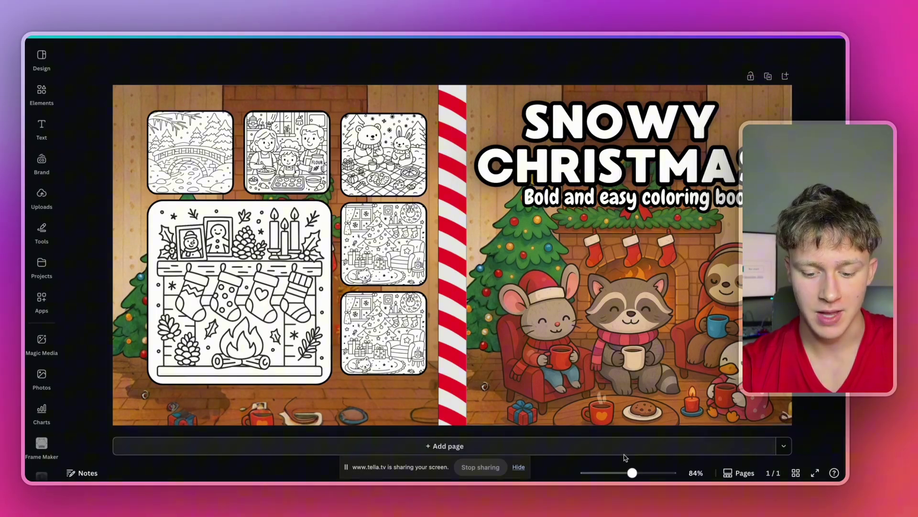
Zoom out to about 51% to view the full wraparound cover.
left_click_drag(633, 472, 622, 473)
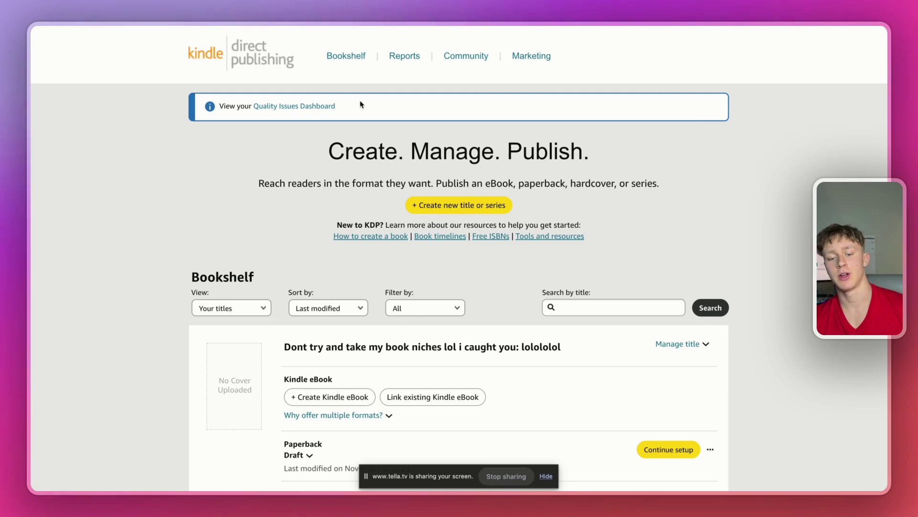
Create a new paperback title in Kindle Direct Publishing.
left_click(424, 204)
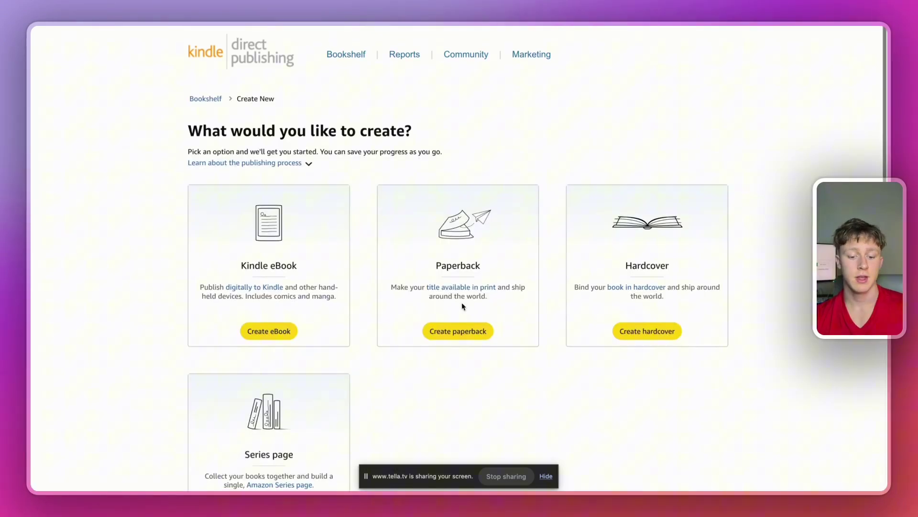
left_click(457, 342)
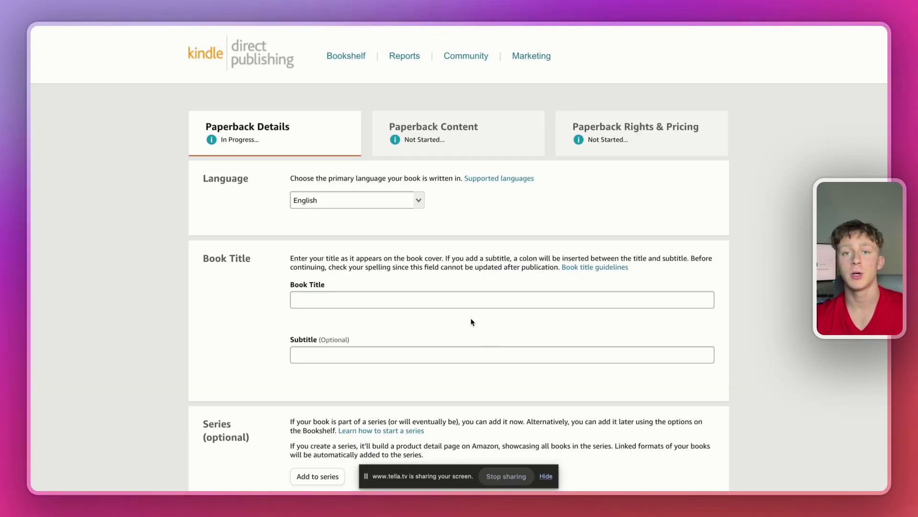